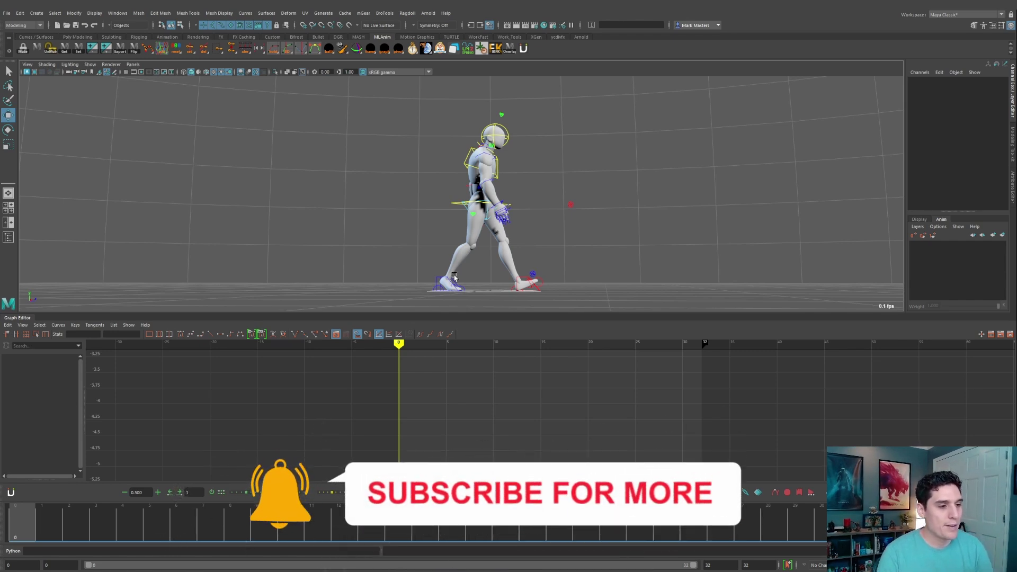
- Play back the walk cycle and examine the character's motion from the front, side and three-quarter views
alt+drag(610, 220, 587, 206)
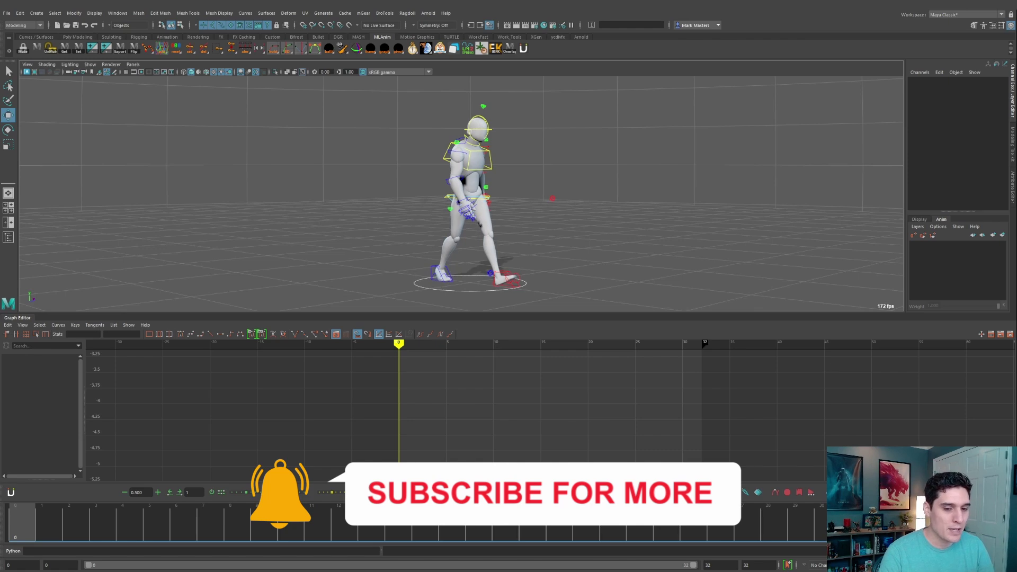
key(alt+v)
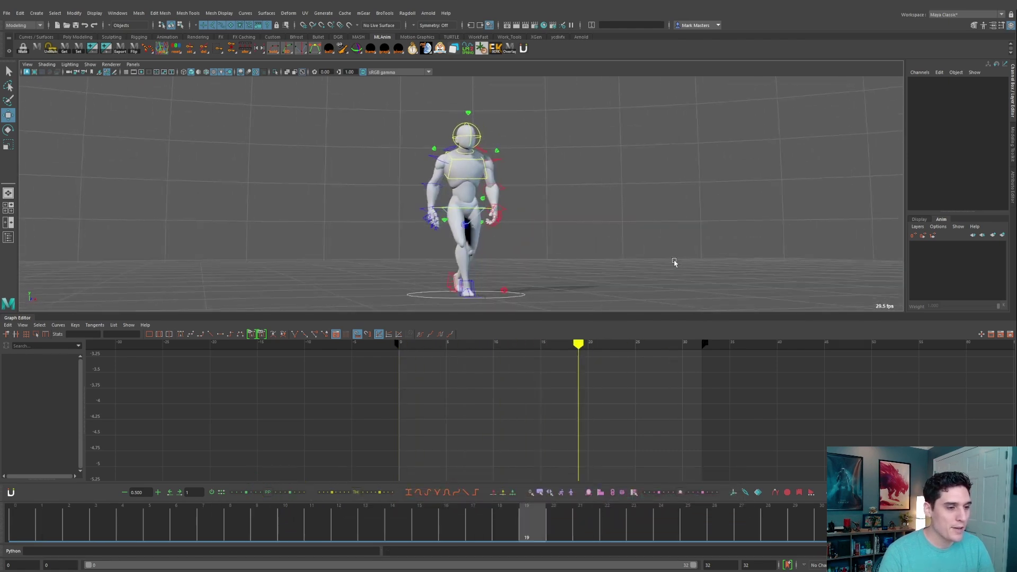
alt+drag(670, 257, 627, 236)
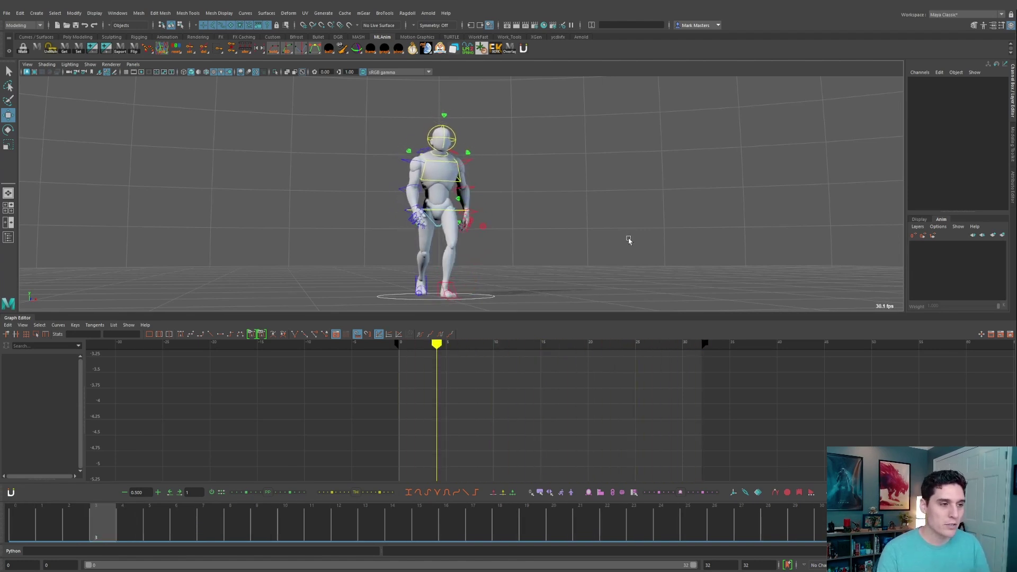
alt+drag(547, 248, 585, 242)
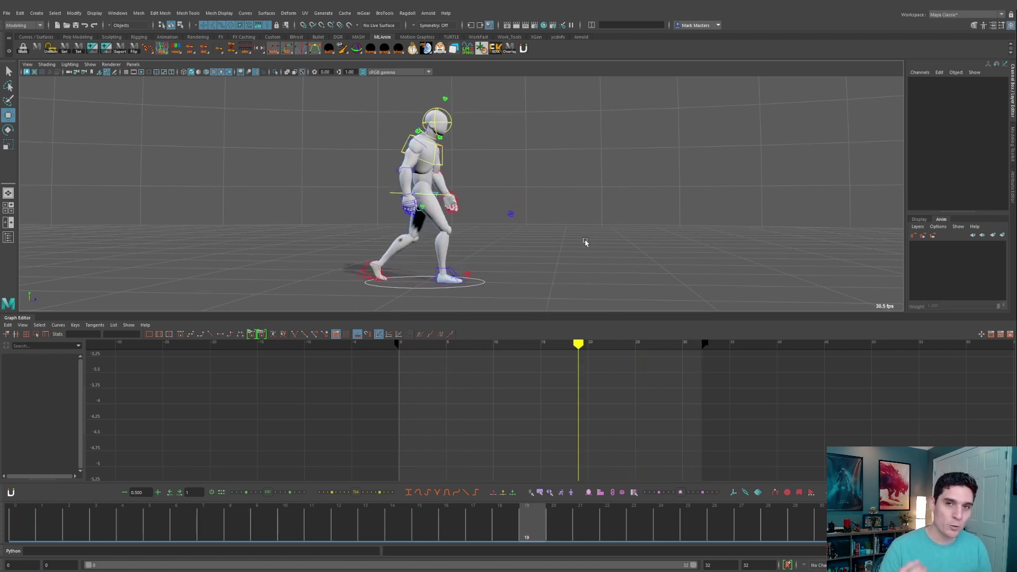
alt+drag(585, 242, 550, 221)
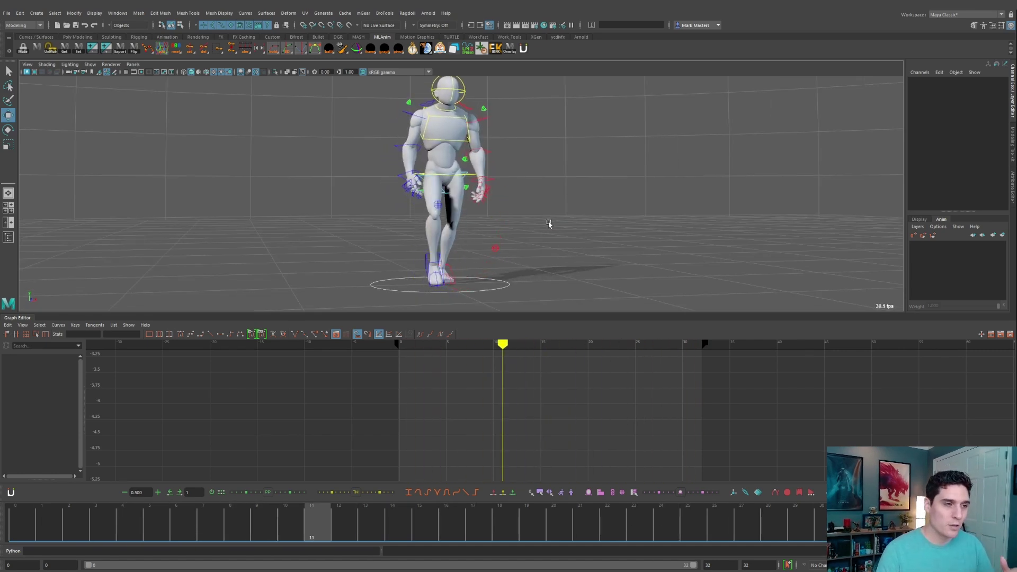
alt+drag(551, 226, 592, 236)
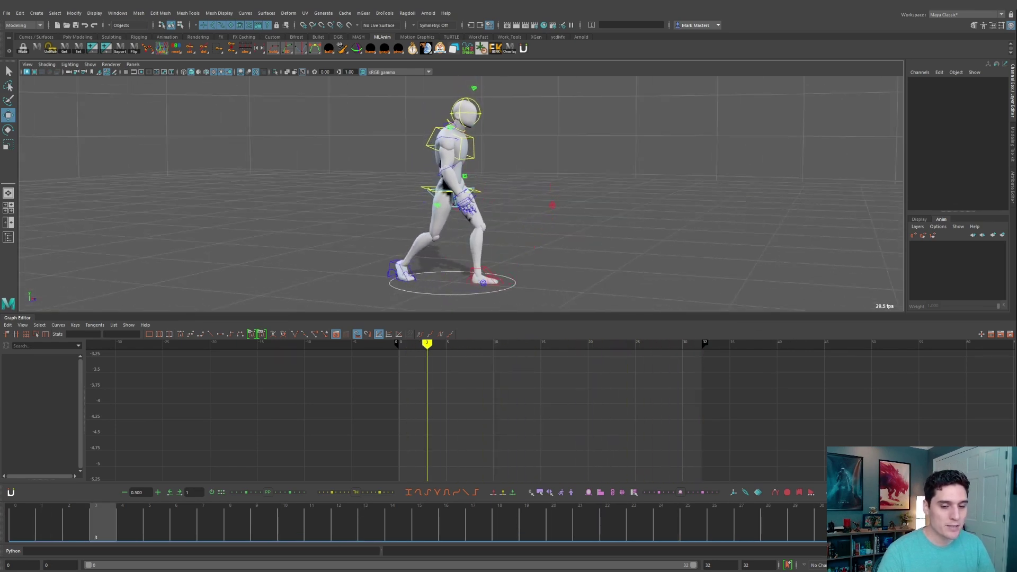
- Select the rig's Main control at frame 0 and isolate its Translate Z curve in the Graph Editor
click(23, 522)
alt+drag(517, 285, 471, 273)
click(471, 272)
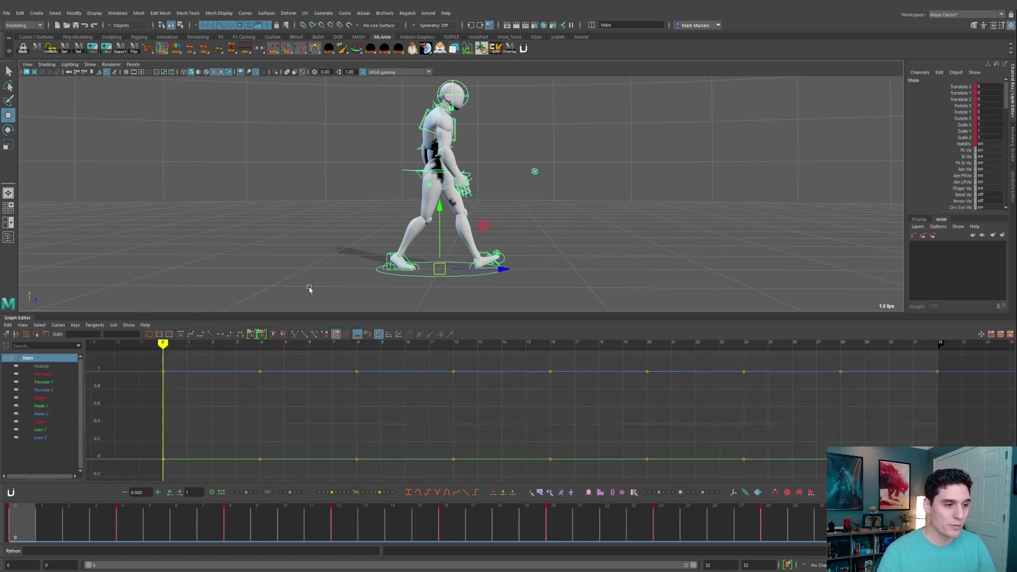
click(63, 390)
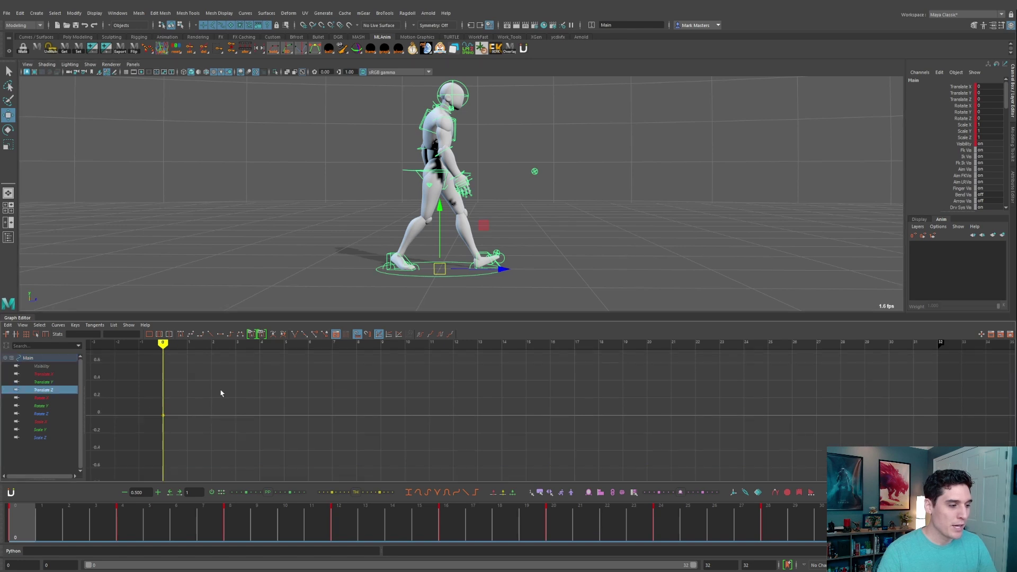
- Set a key at frame 12 on the Main control's Translate Z curve
drag(102, 507, 353, 513)
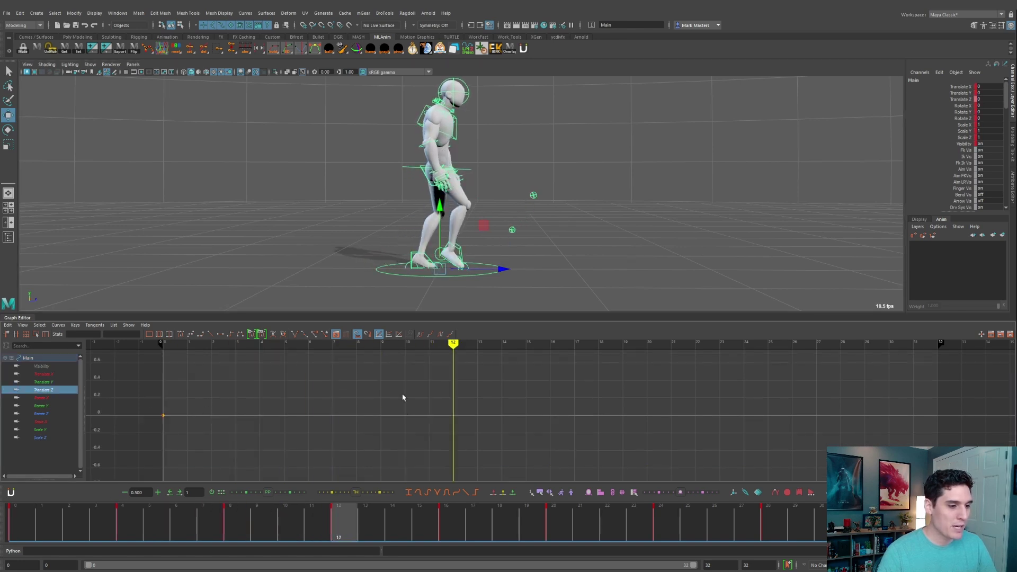
right_click(279, 414)
key(s)
scroll(445, 420, down, 3)
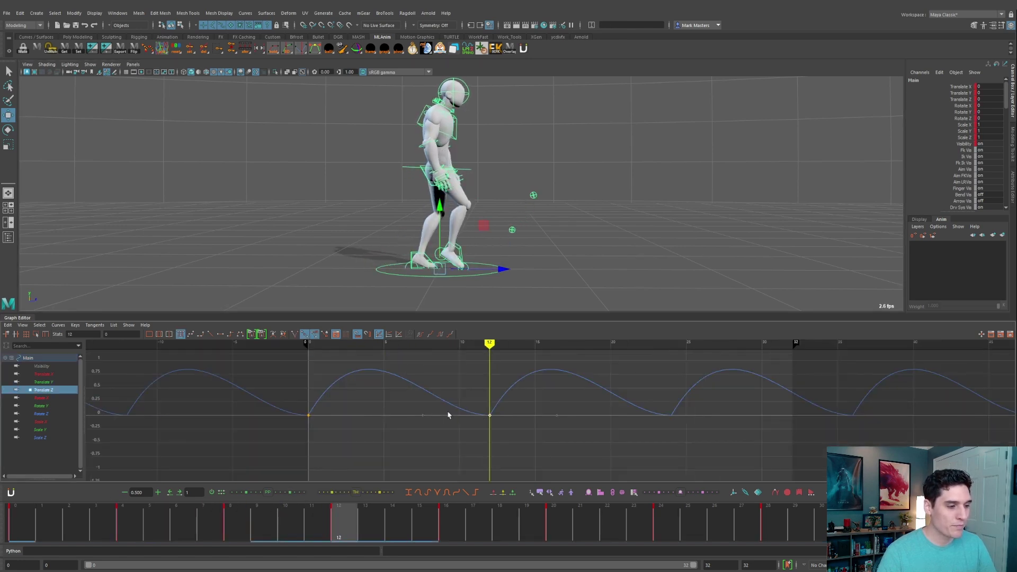
- Make both Translate Z keys linear and raise the frame 12 key to about 0.7
drag(514, 442, 288, 345)
click(208, 336)
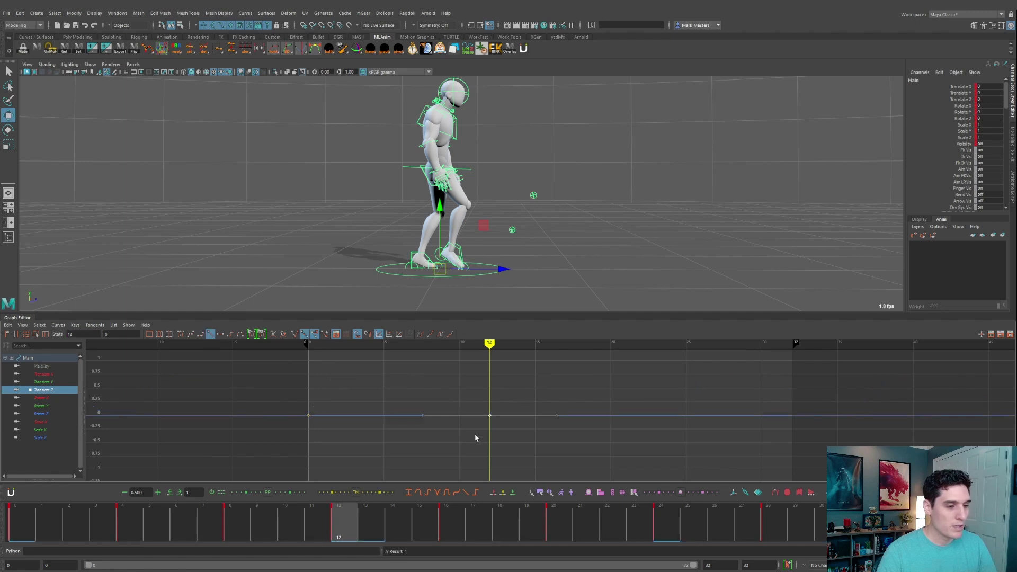
middle_drag(477, 438, 535, 347)
key(a)
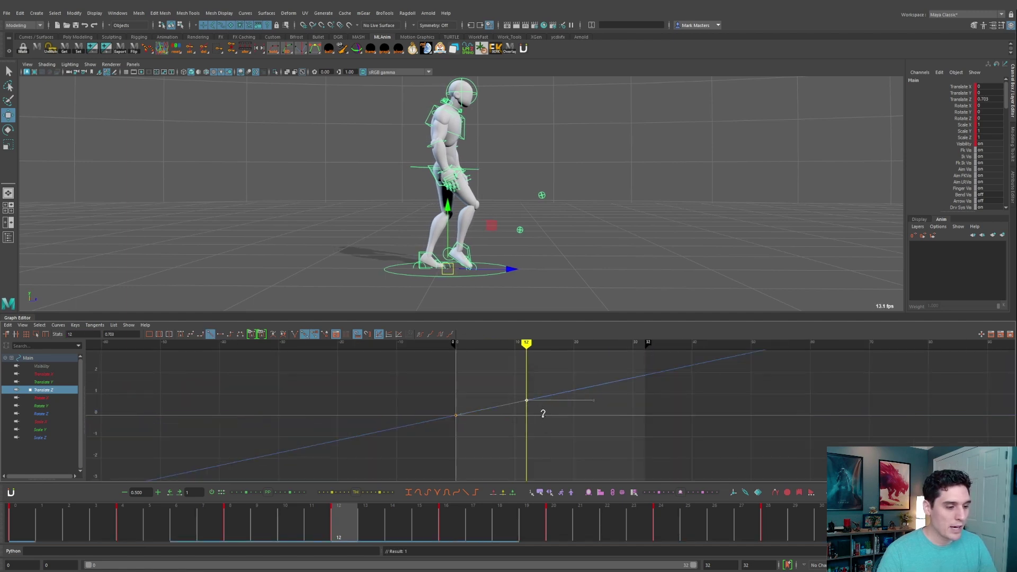
- Raise the frame 12 Translate Z key to about 5.18, moving the character farther forward
shift+middle_drag(543, 414, 518, 416)
key(comma)
key(period)
scroll(538, 393, up, 4)
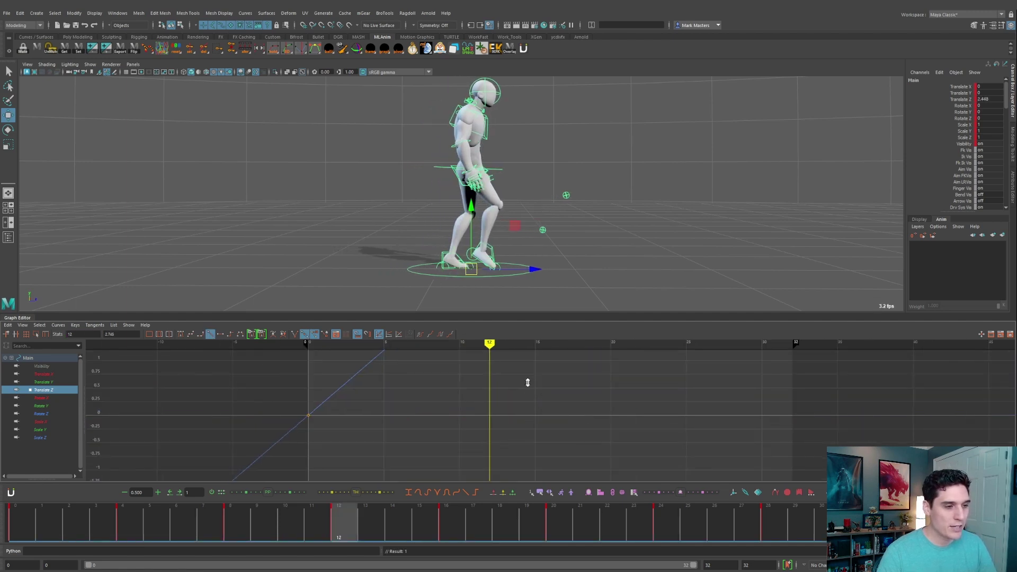
scroll(535, 409, down, 5)
shift+scroll(538, 410, up, 4)
key(comma)
key(comma)
key(comma)
click(454, 519)
key(comma)
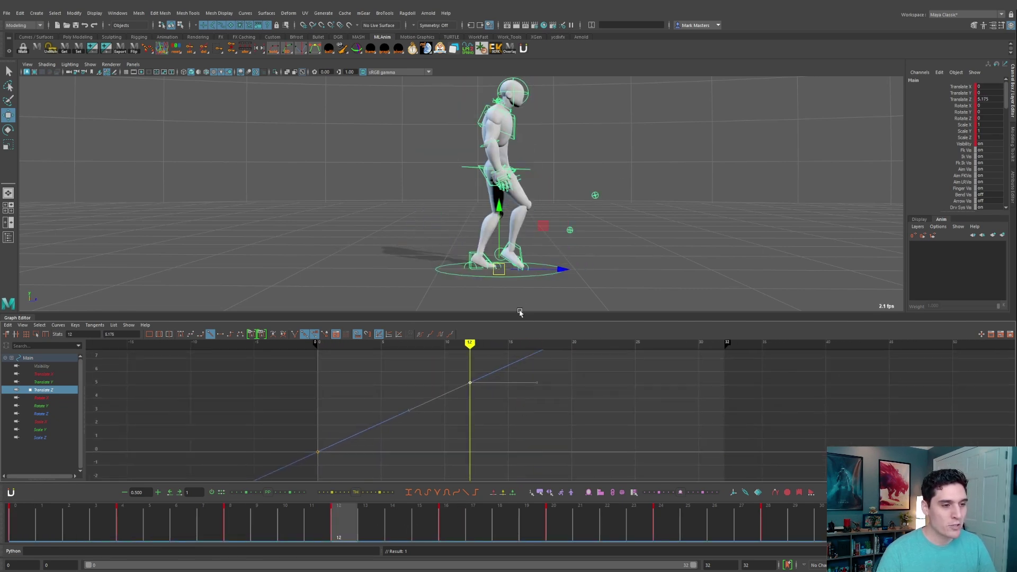
- Try moving the Main control forward at frame 12, undo it, and compare the planted foot at frames 0 and 12
drag(563, 269, 585, 256)
key(ctrl+z)
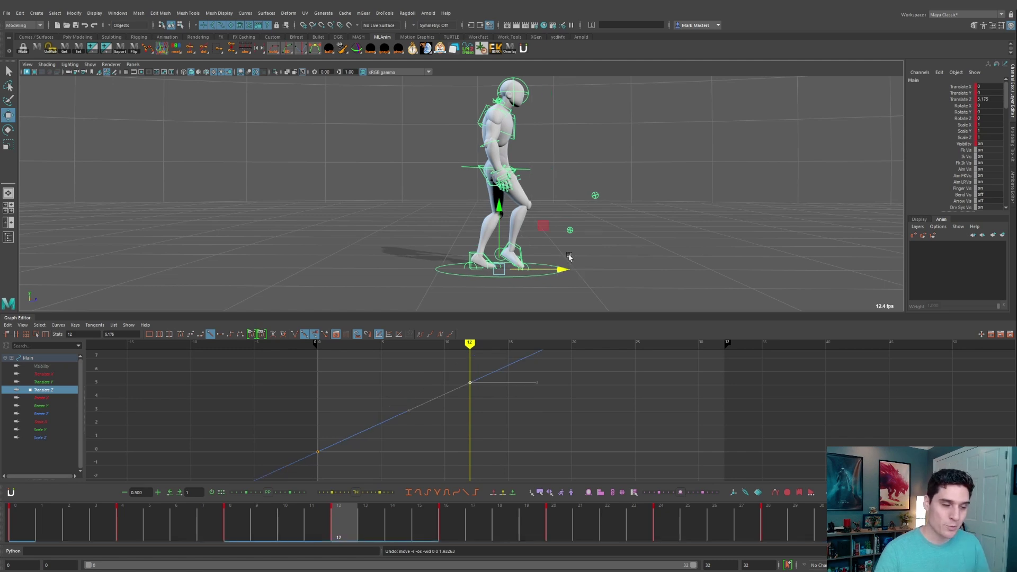
key(comma)
key(period)
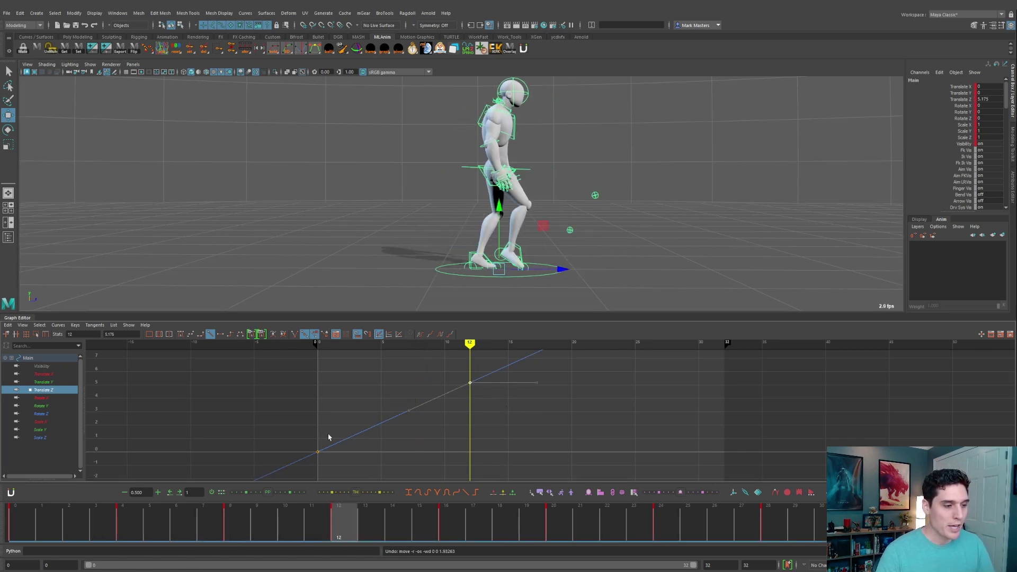
click(318, 344)
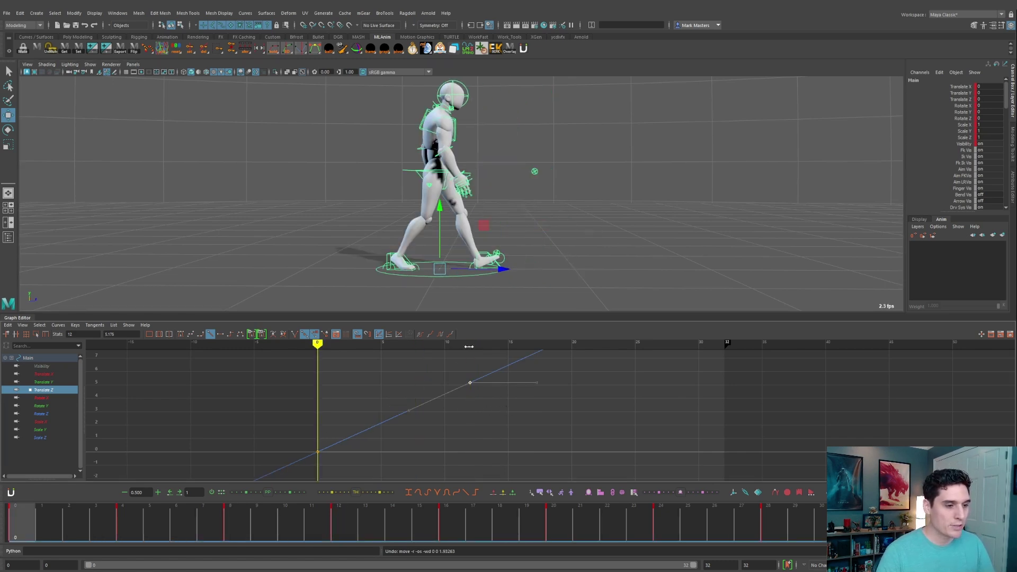
click(469, 345)
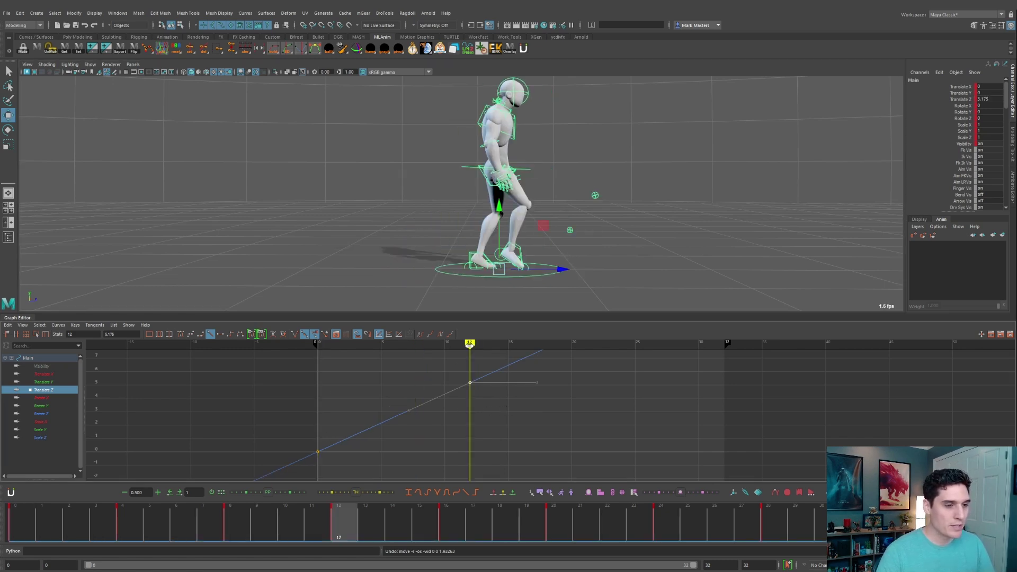
click(328, 343)
click(469, 344)
- Raise the frame 12 Translate Z key to about 5.9 and check the planted foot up close for sliding
middle_drag(507, 382, 511, 365)
alt+middle_drag(564, 270, 561, 233)
alt+right_drag(524, 234, 562, 234)
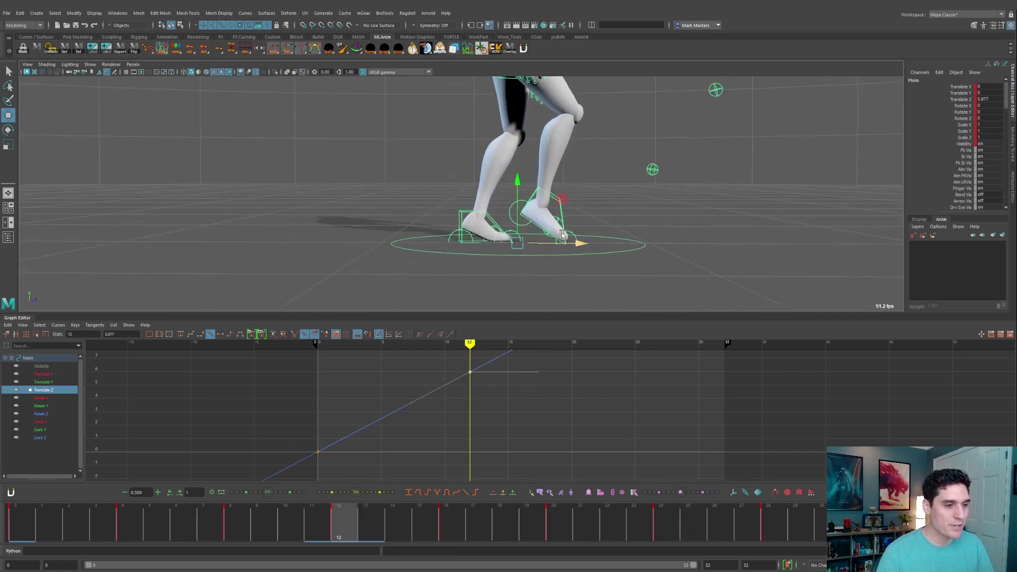
alt+drag(563, 235, 430, 288)
click(320, 345)
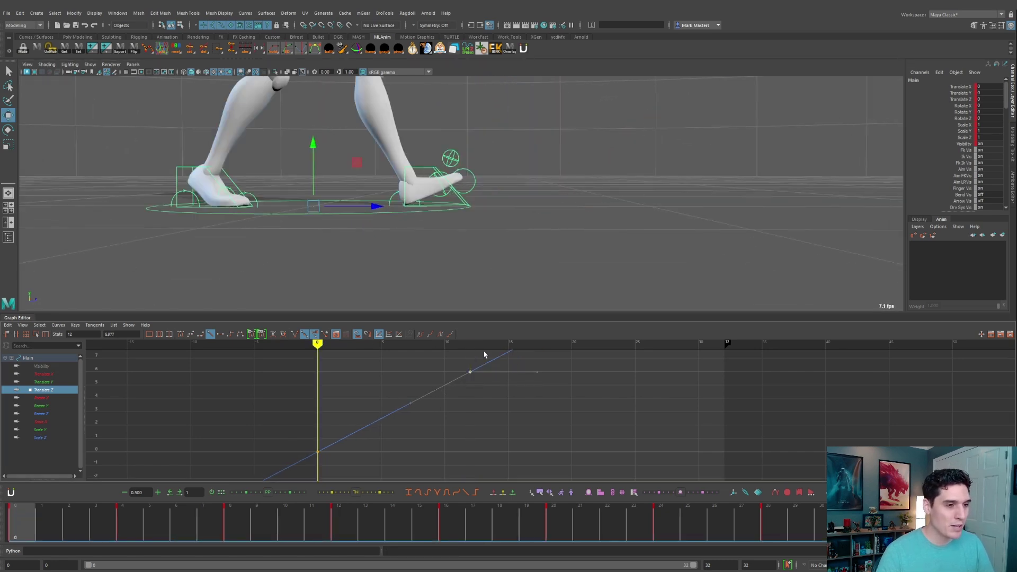
mouse_move(468, 345)
mouse_down()
mouse_move(310, 344)
mouse_move(465, 341)
mouse_move(329, 344)
mouse_move(445, 353)
mouse_move(316, 344)
mouse_move(432, 347)
mouse_up()
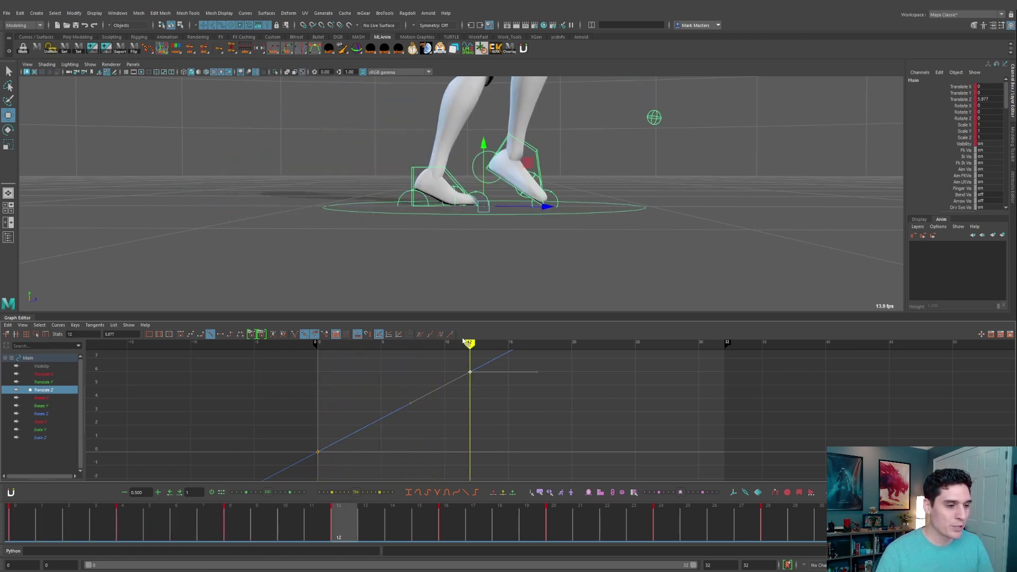
- Try shifting the frame 12 Translate Z key on the curve, and undo the move
alt+right_drag(450, 366, 498, 391)
middle_drag(401, 379, 530, 451)
alt+right_drag(530, 451, 463, 408)
key(ctrl+z)
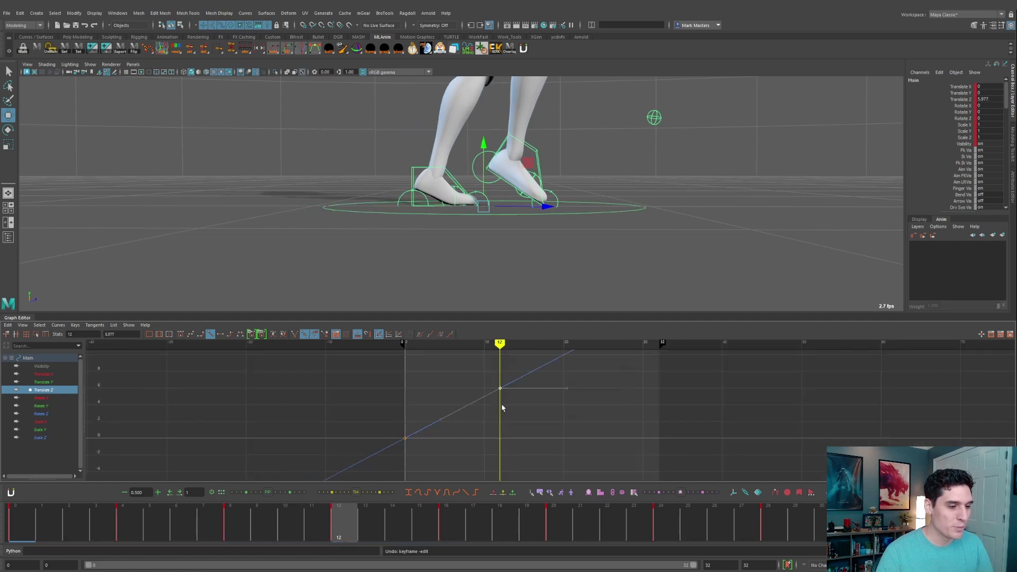
- Raise the frame 12 Translate Z key to about 6.45 and scrub the frames to check for foot sliding
scroll(503, 405, up, 3)
mouse_move(451, 350)
alt+middle_down()
mouse_move(486, 408)
mouse_move(449, 374)
alt+middle_up()
key(comma)
key(period)
scroll(448, 370, down, 5)
drag(469, 350, 399, 351)
scroll(582, 397, down, 5)
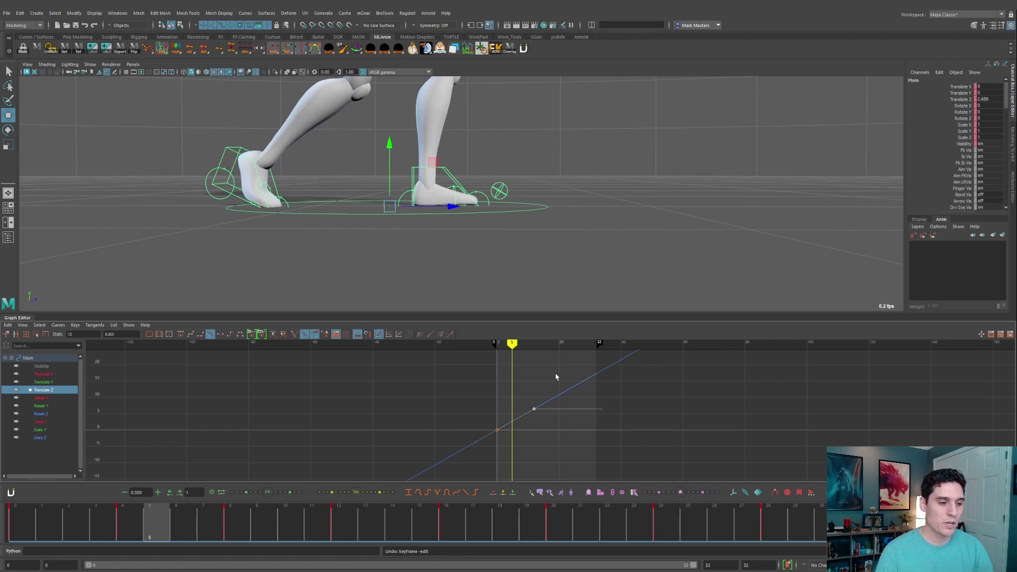
- Delete the frame 12 key from the Main control's Translate Z curve and return to frame 0
key(Delete)
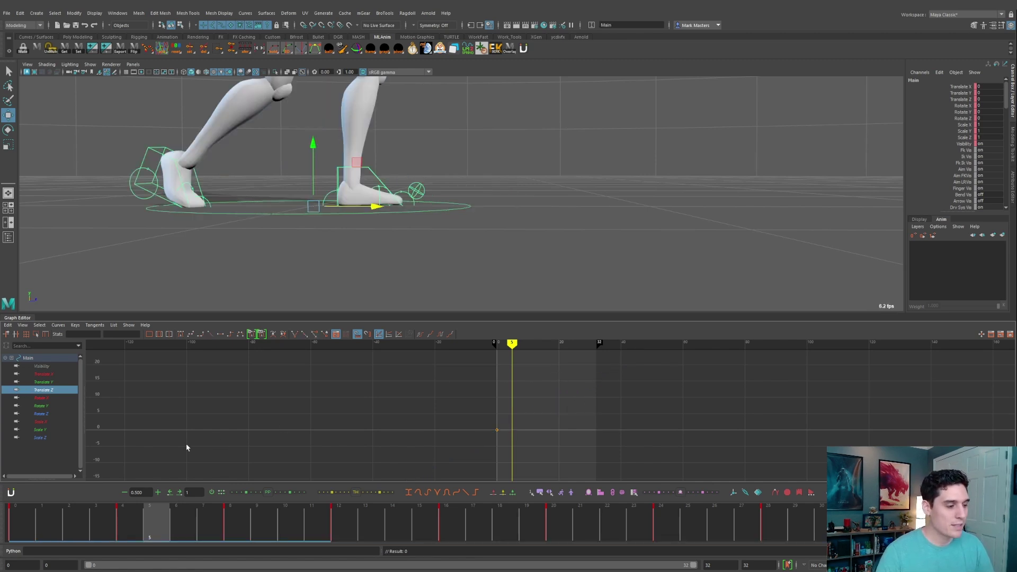
drag(135, 518, 19, 519)
scroll(451, 214, down, 2)
alt+middle_drag(453, 212, 456, 254)
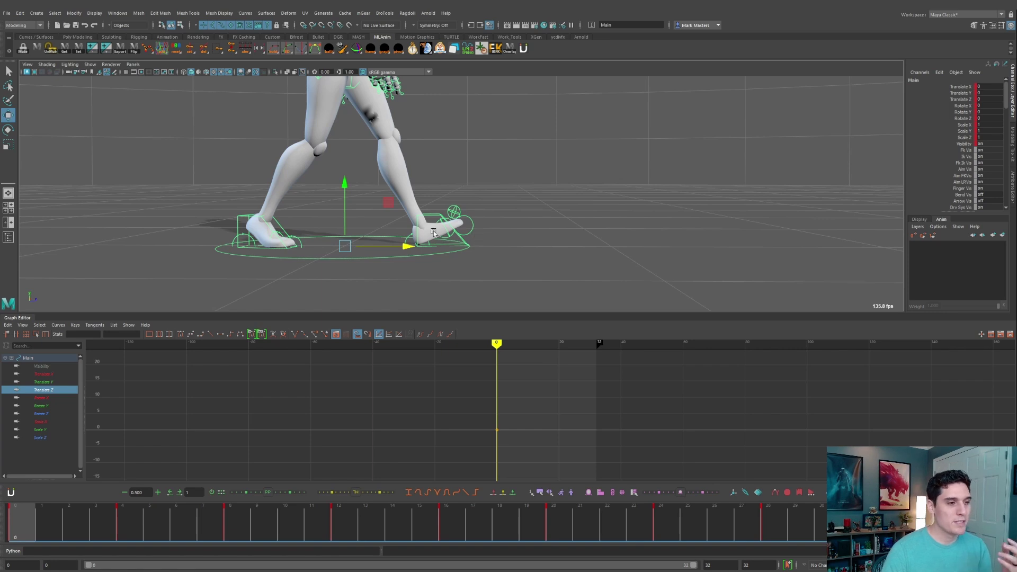
- Select the left foot's IK control, IKLeg_L, at frame 0 and isolate and frame its Translate Z curve
click(434, 215)
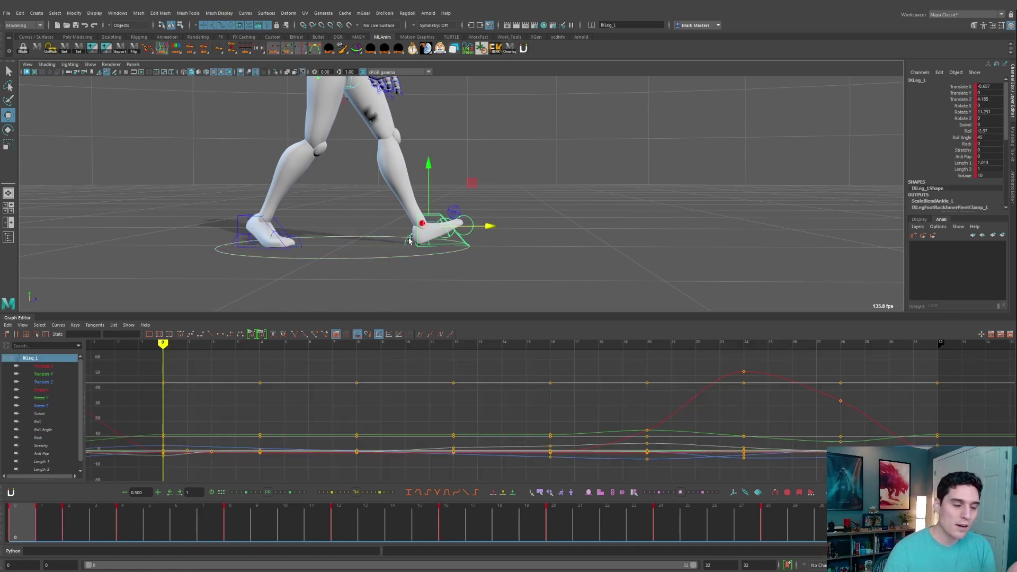
mouse_move(32, 523)
mouse_down()
mouse_move(233, 498)
mouse_move(445, 510)
mouse_move(13, 507)
mouse_up()
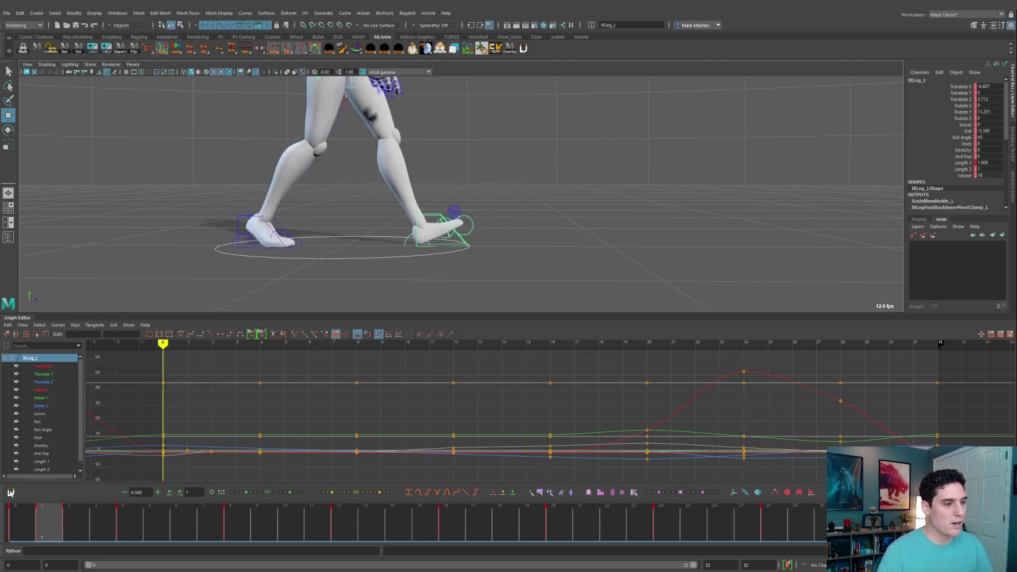
click(56, 383)
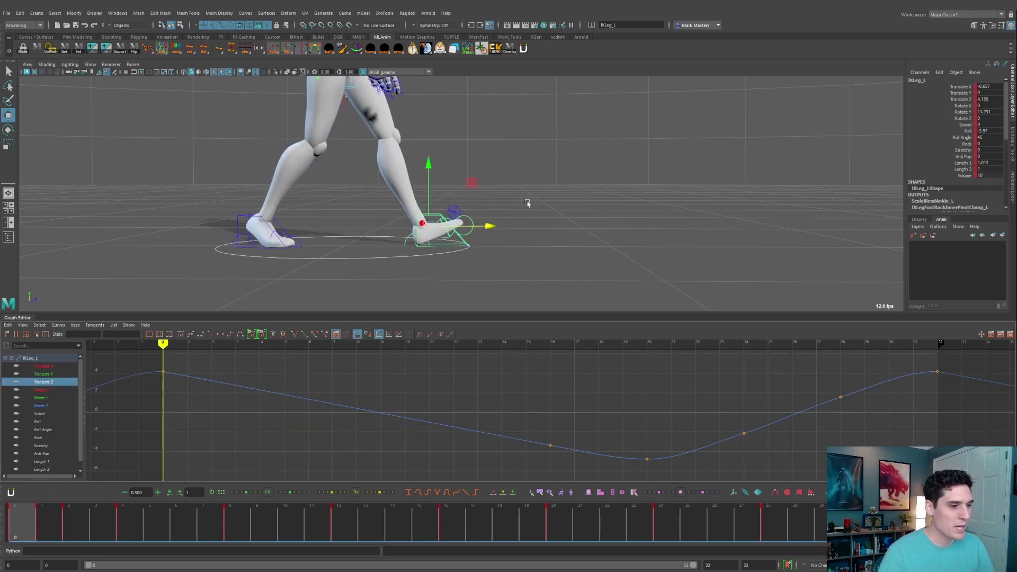
click(471, 233)
click(467, 243)
scroll(466, 237, down, 3)
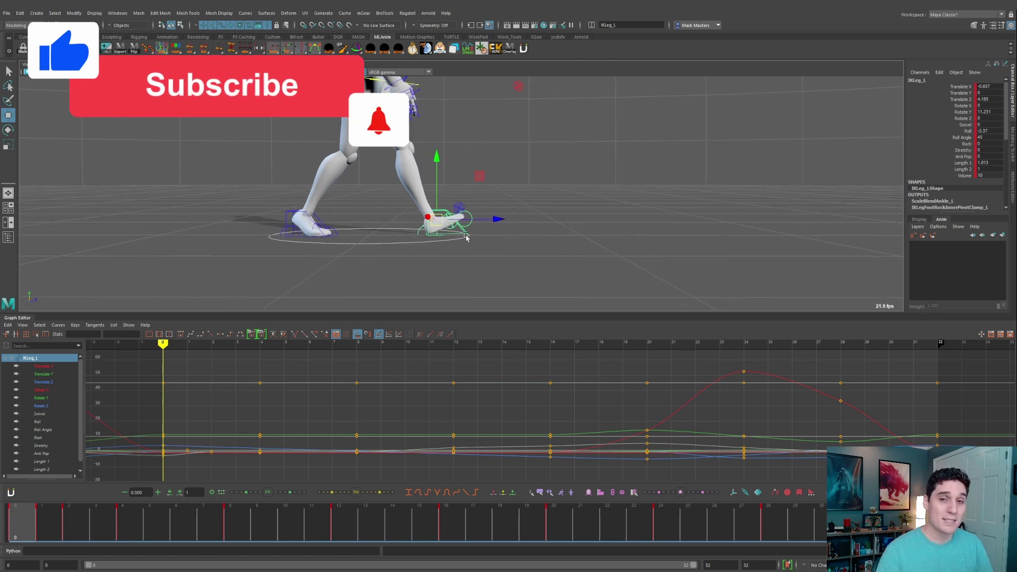
alt+middle_drag(468, 237, 469, 243)
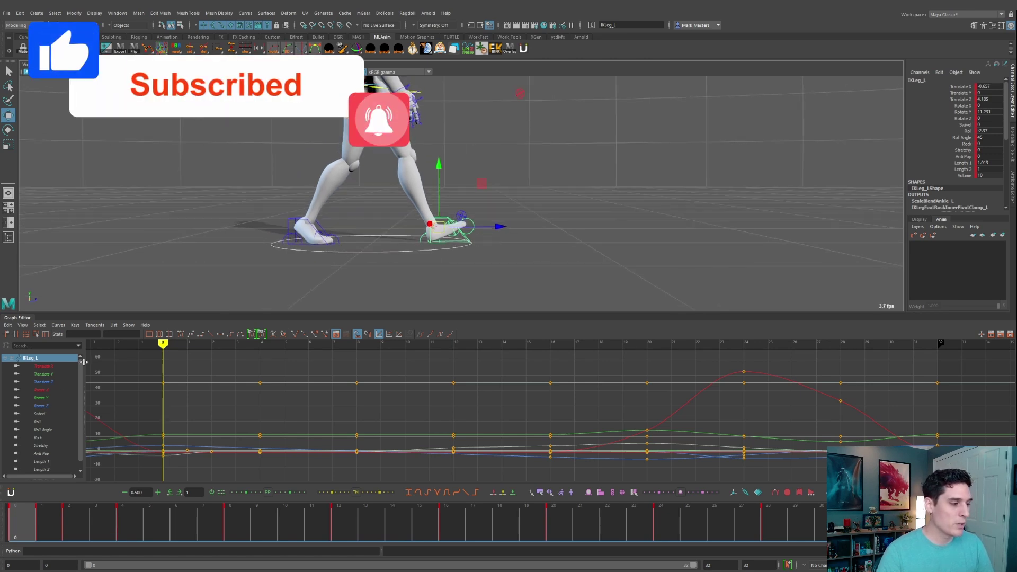
click(65, 382)
key(f)
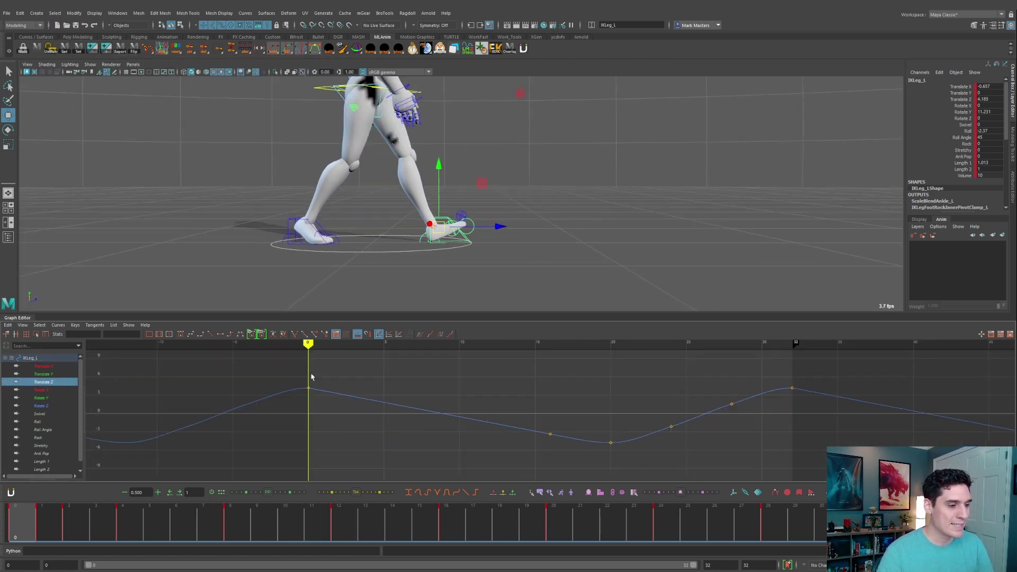
- Try inserting a key at frame 3 on IKLeg_L's Translate Z curve and raising it to about 3.8, then undo it
alt+middle_drag(378, 360, 348, 370)
mouse_move(279, 343)
mouse_down()
mouse_move(515, 350)
mouse_move(277, 351)
mouse_move(336, 354)
mouse_up()
right_click(312, 428)
click(324, 432)
drag(365, 395, 305, 429)
shift+middle_drag(339, 421, 341, 415)
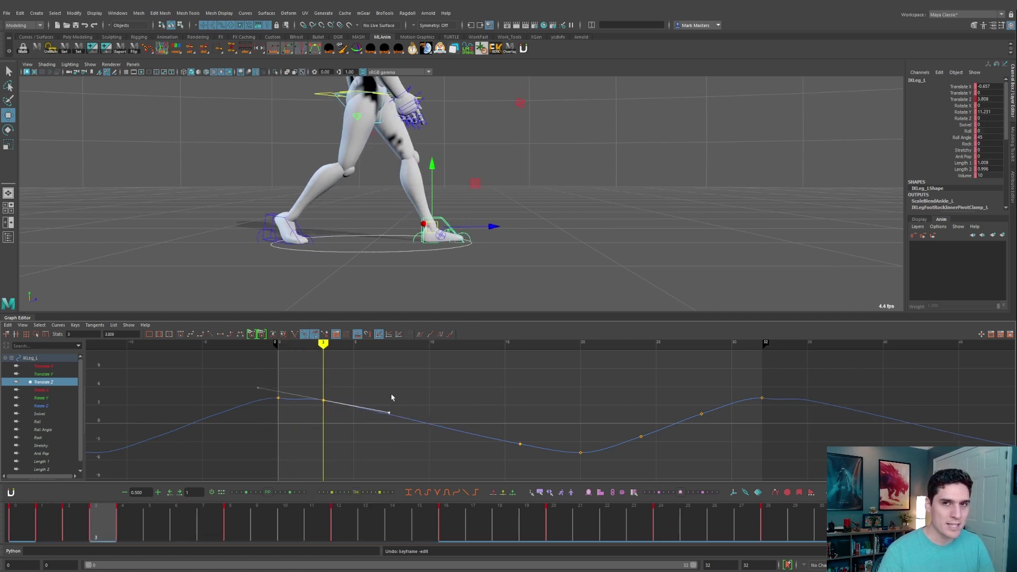
key(ctrl+z)
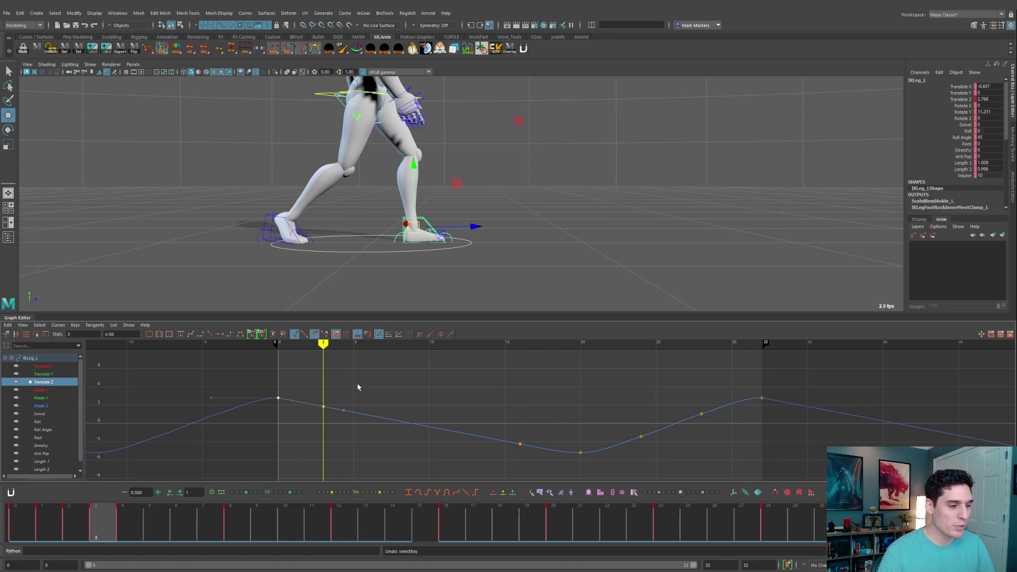
key(ctrl+z)
- Compare the left foot's contact poses at frames 0 and 16, and select the Translate Z keys at those frames
mouse_move(324, 344)
mouse_down()
mouse_move(288, 345)
mouse_move(521, 360)
mouse_up()
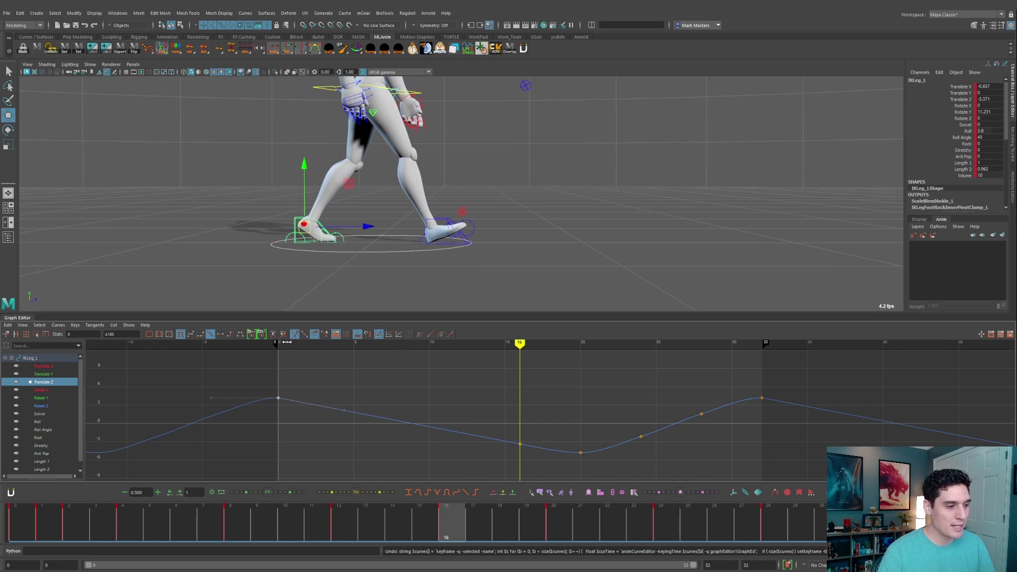
key(comma)
mouse_move(290, 346)
mouse_down()
mouse_move(280, 345)
mouse_move(528, 448)
mouse_up()
click(517, 345)
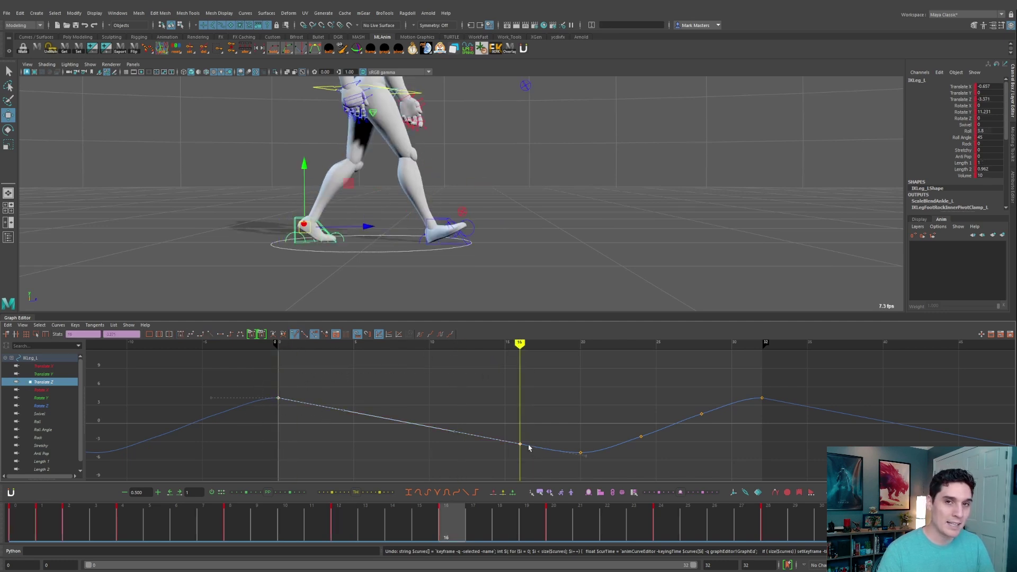
- Copy the selected Translate Z keys at frames 0 and 16 from the left foot control IKLeg_L
click(8, 325)
click(25, 358)
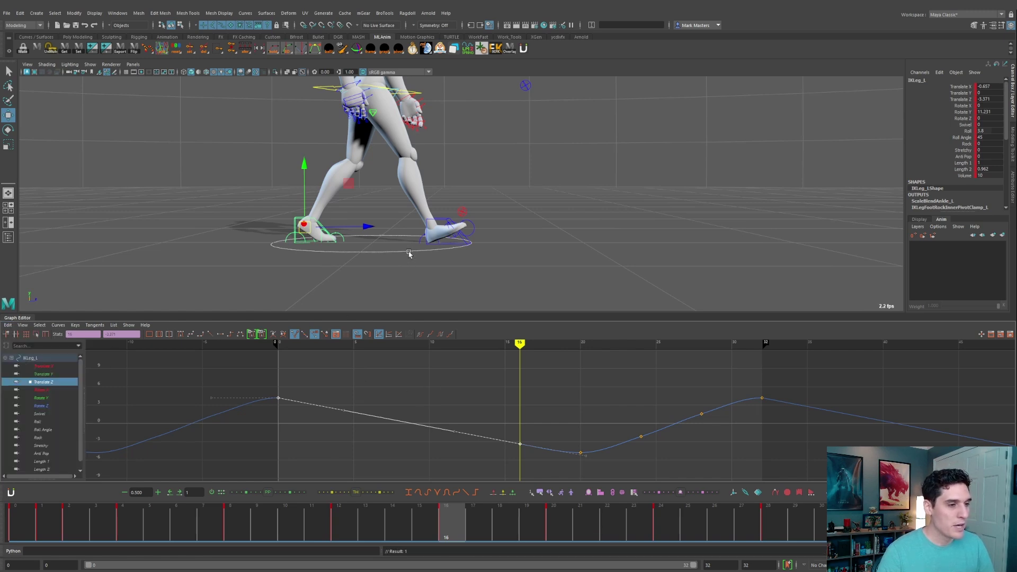
drag(371, 522, 447, 502)
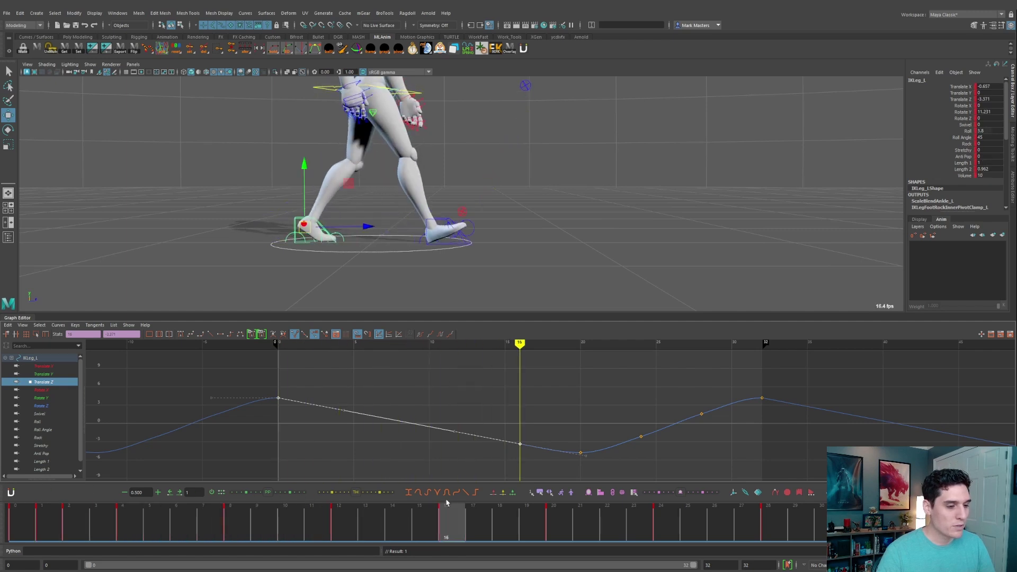
- Select the Main control at the character's feet, then isolate and frame its Translate Z curve
click(395, 254)
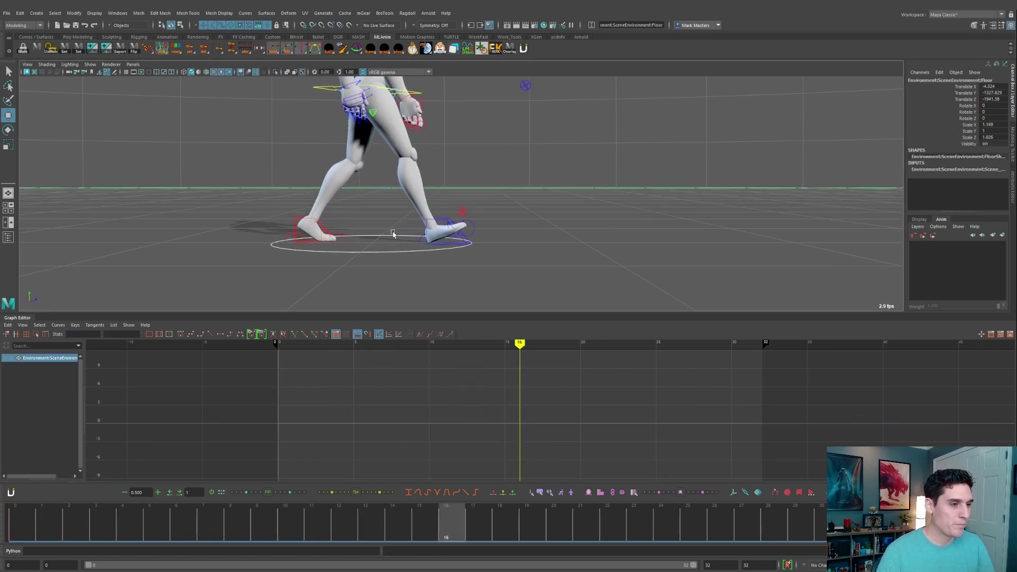
click(370, 259)
click(374, 254)
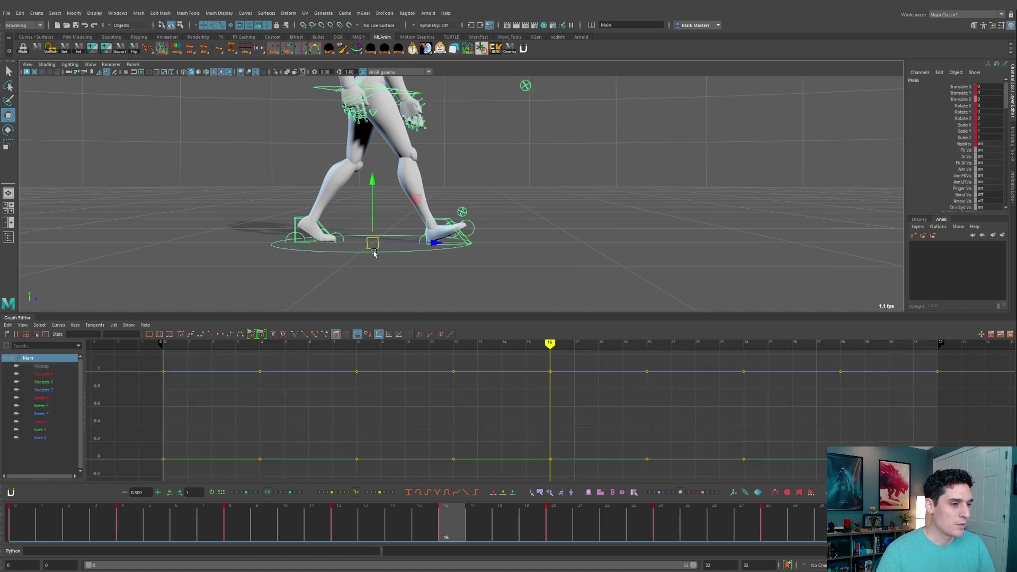
click(43, 390)
drag(566, 399, 488, 428)
key(f)
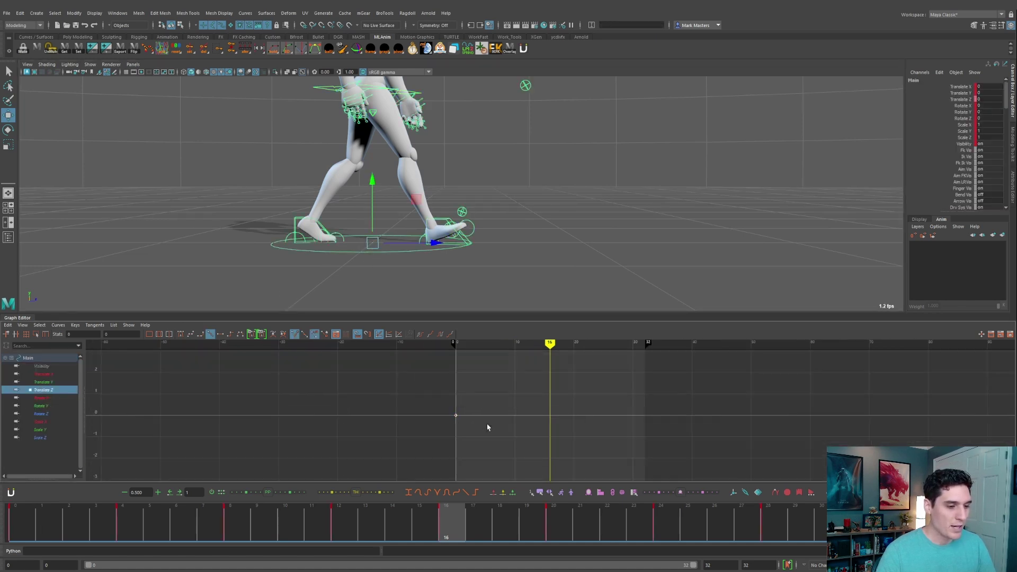
- Paste the copied foot keys onto Main's Translate Z curve at frame 0, and select both pasted keys
click(456, 345)
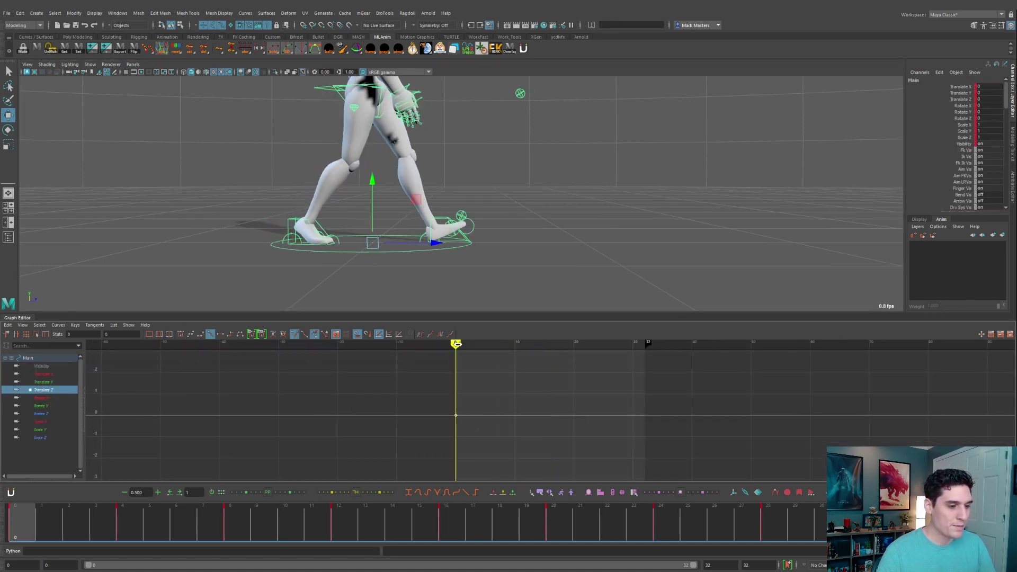
click(7, 325)
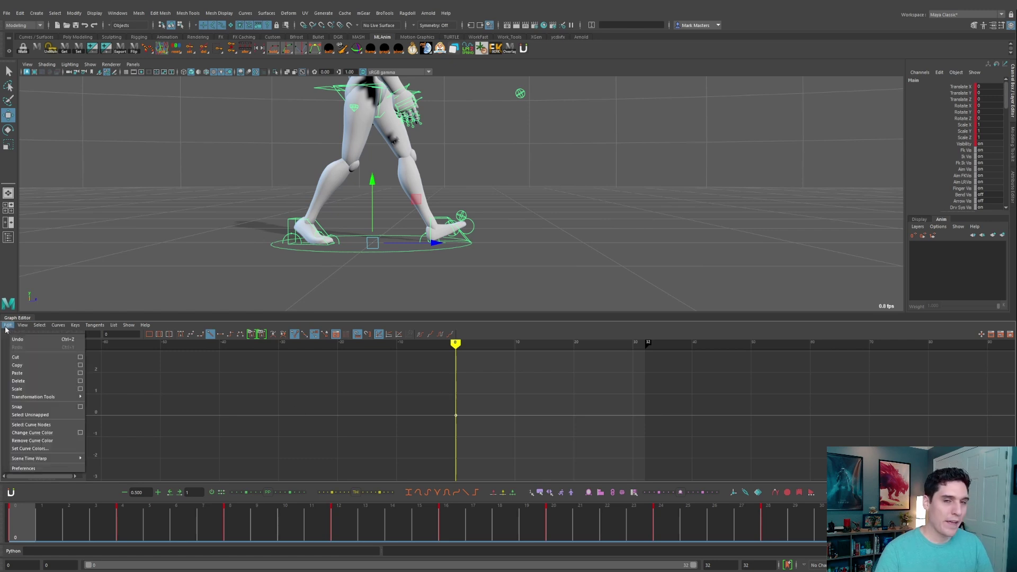
click(36, 374)
key(f)
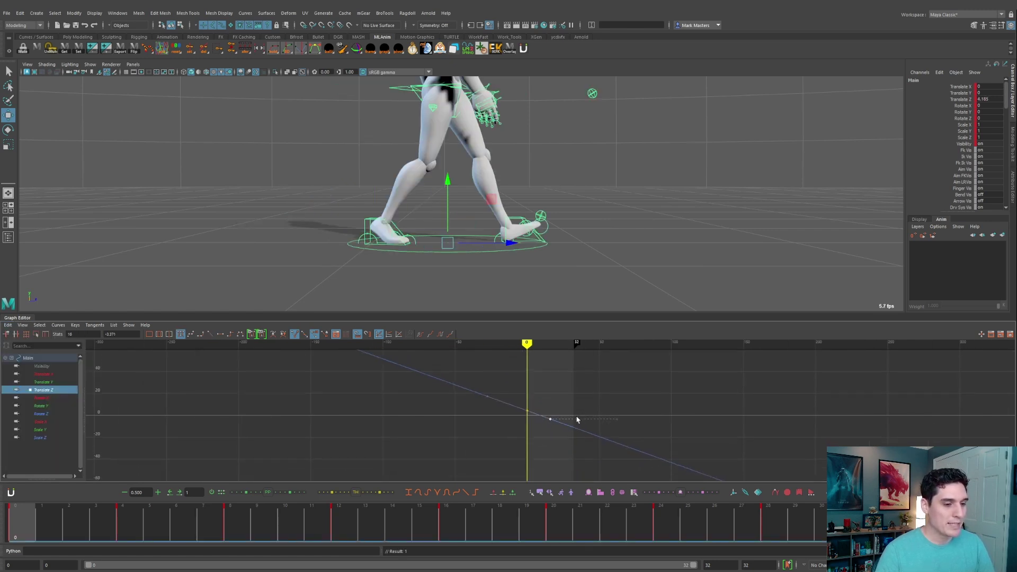
key(f)
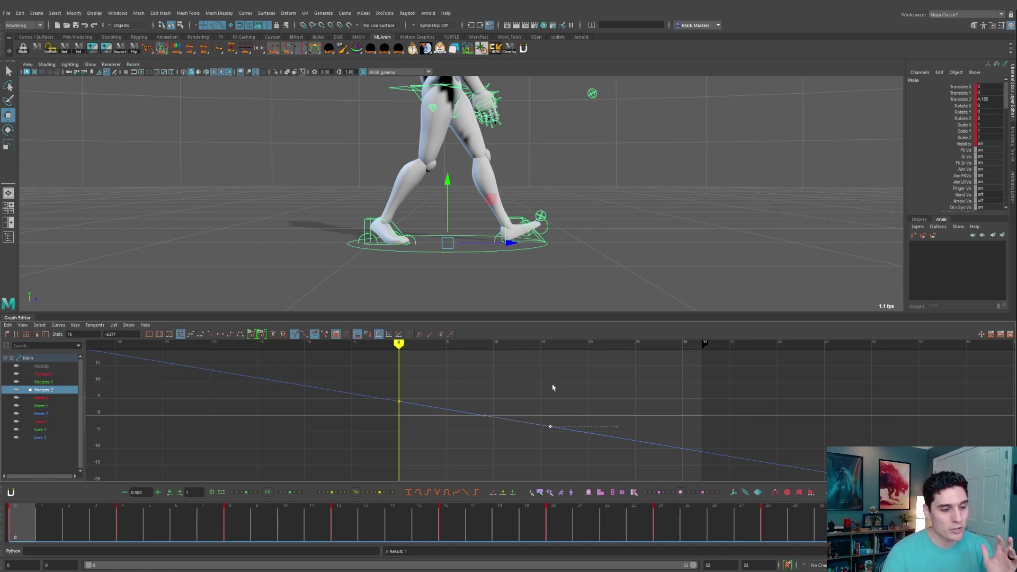
drag(592, 382, 381, 454)
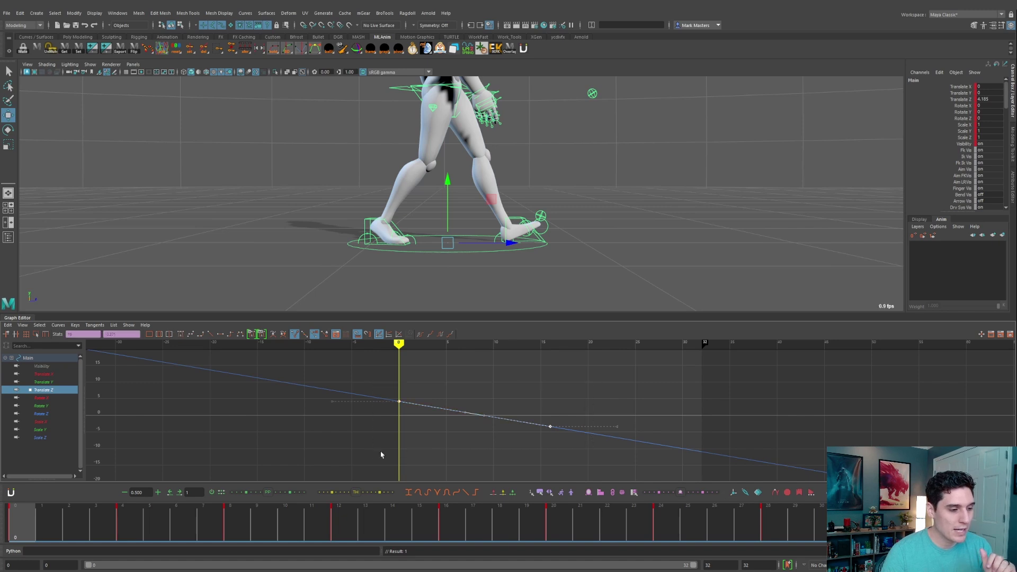
drag(375, 390, 577, 461)
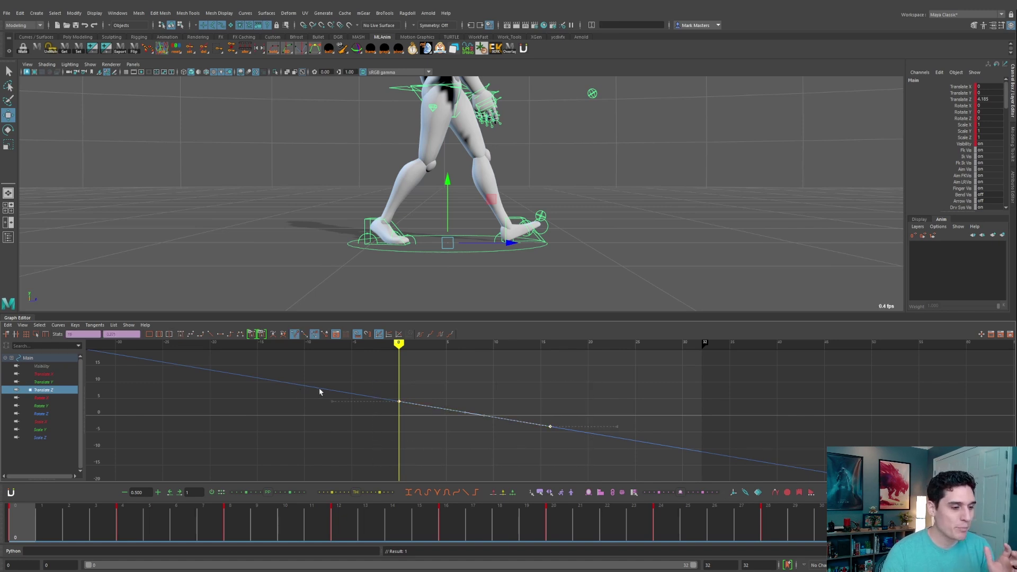
- Try Linear pre-infinity on Main's Translate Z curve, undo it, and review the post-infinity options
click(59, 325)
mouse_move(79, 342)
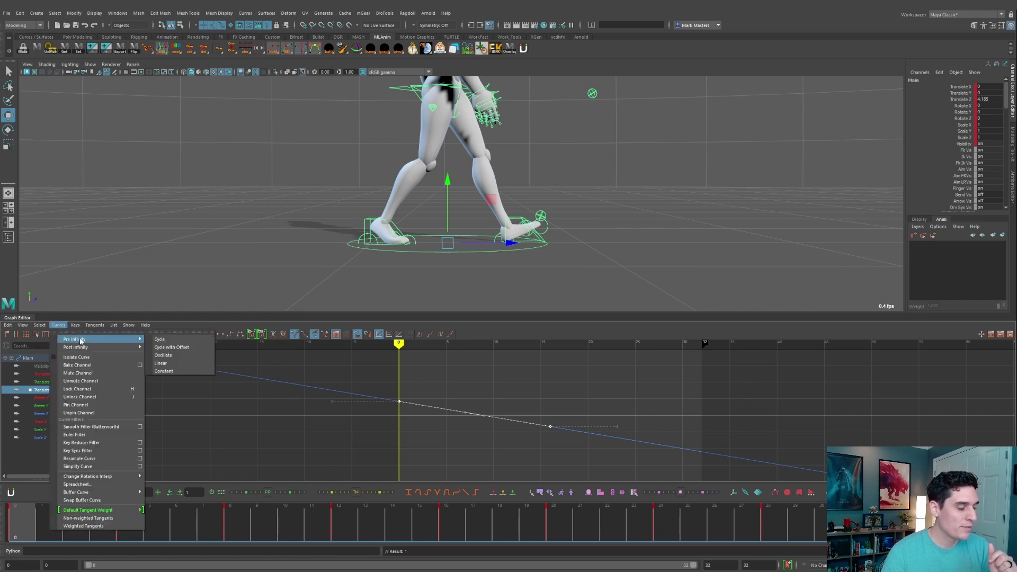
click(169, 365)
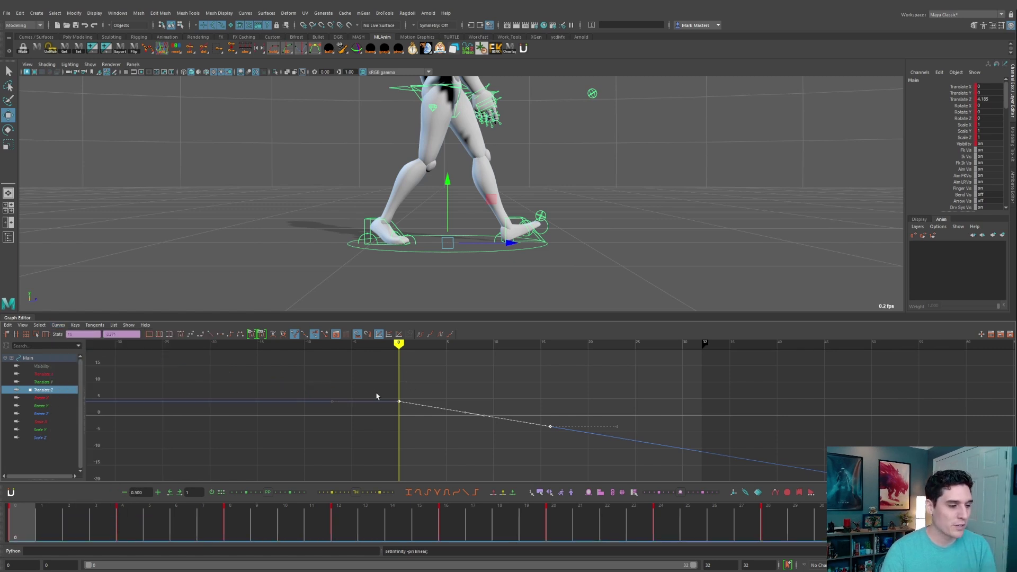
key(ctrl+z)
click(61, 325)
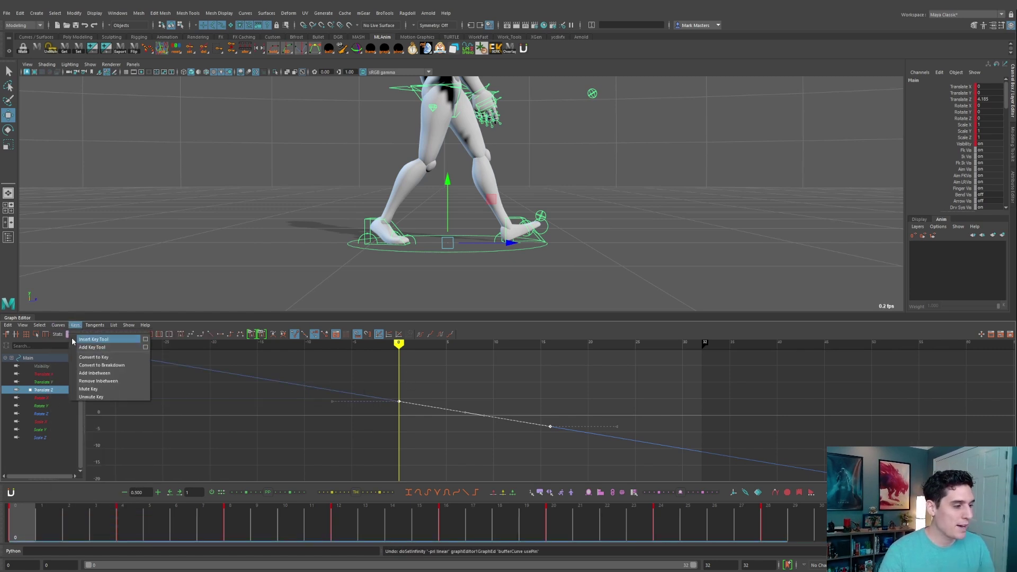
mouse_move(77, 351)
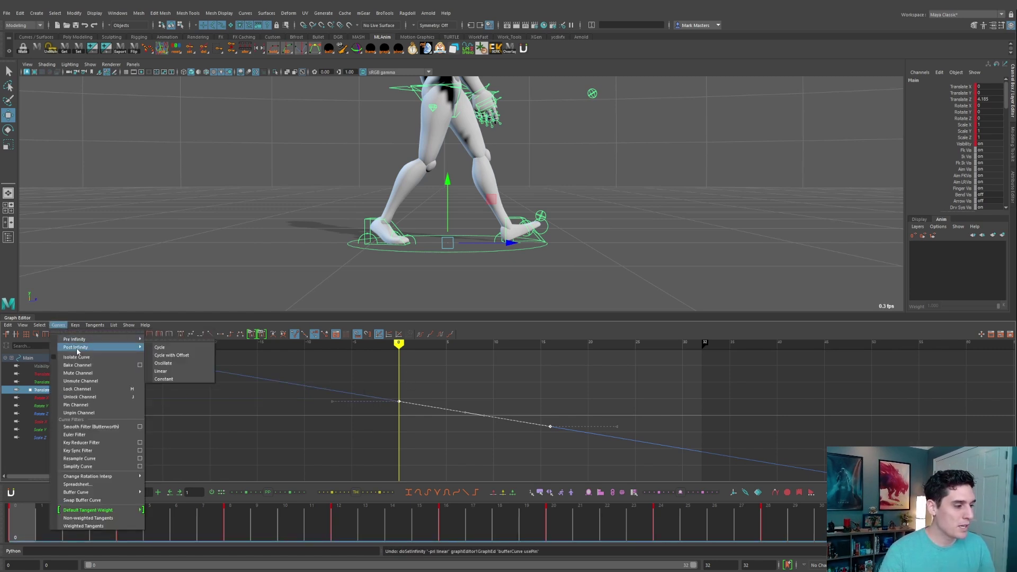
click(178, 356)
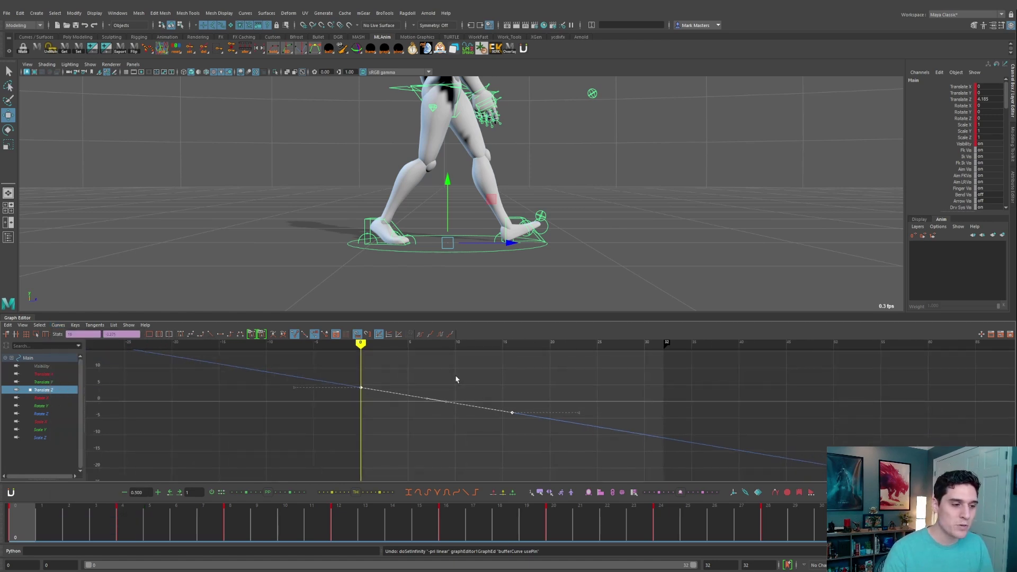
- Scrub between frames 0 and 16 to check the direction in which the Main control carries the character
mouse_move(393, 522)
mouse_down()
mouse_move(443, 520)
mouse_move(74, 521)
mouse_move(445, 520)
mouse_up()
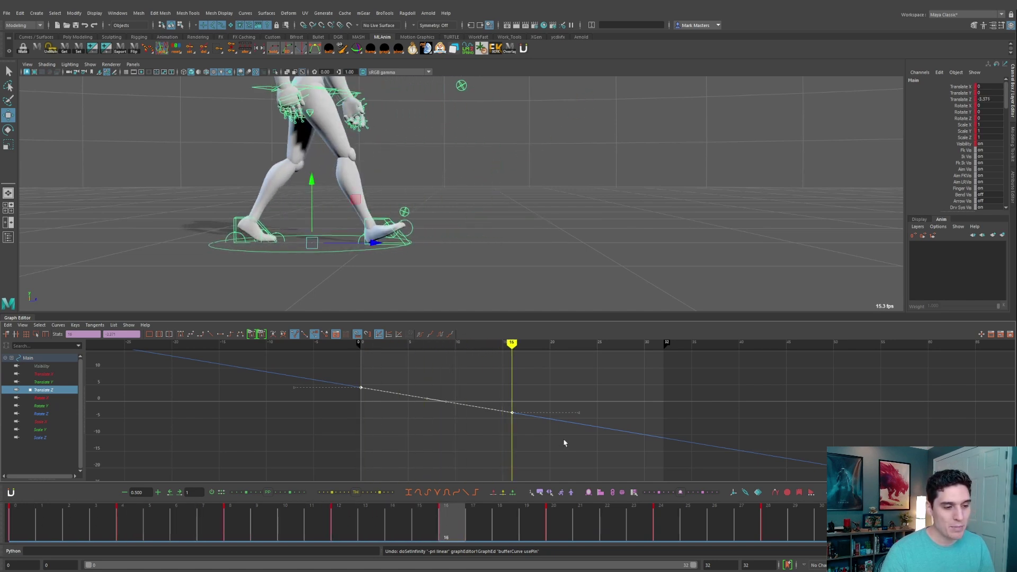
alt+middle_drag(580, 425, 565, 405)
mouse_move(484, 344)
mouse_down()
mouse_move(474, 343)
mouse_move(627, 350)
mouse_move(464, 350)
mouse_move(617, 374)
mouse_move(354, 353)
mouse_move(438, 353)
mouse_move(368, 350)
mouse_move(387, 370)
mouse_move(334, 368)
mouse_move(456, 386)
mouse_up()
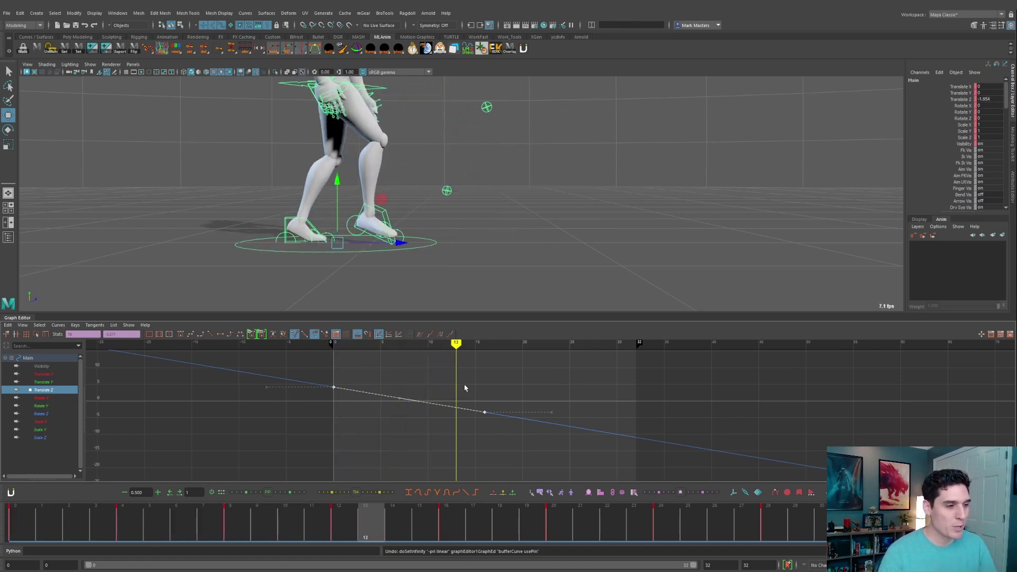
click(17, 521)
alt+middle_drag(508, 228, 505, 232)
drag(57, 527, 0, 499)
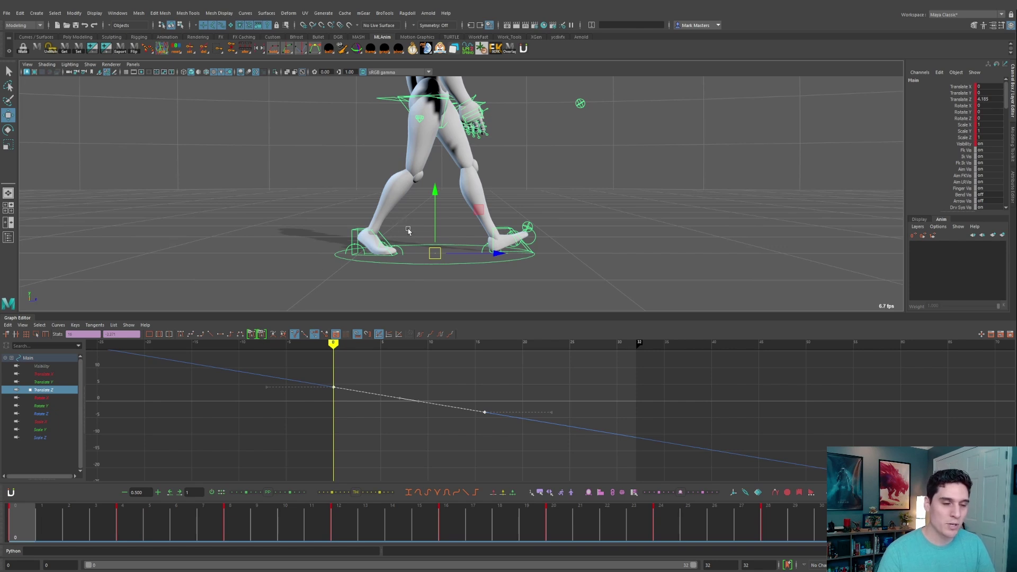
- Play and step through the walk, including from a wider side view, to examine its travel direction, and return to frame 0
key(alt+v)
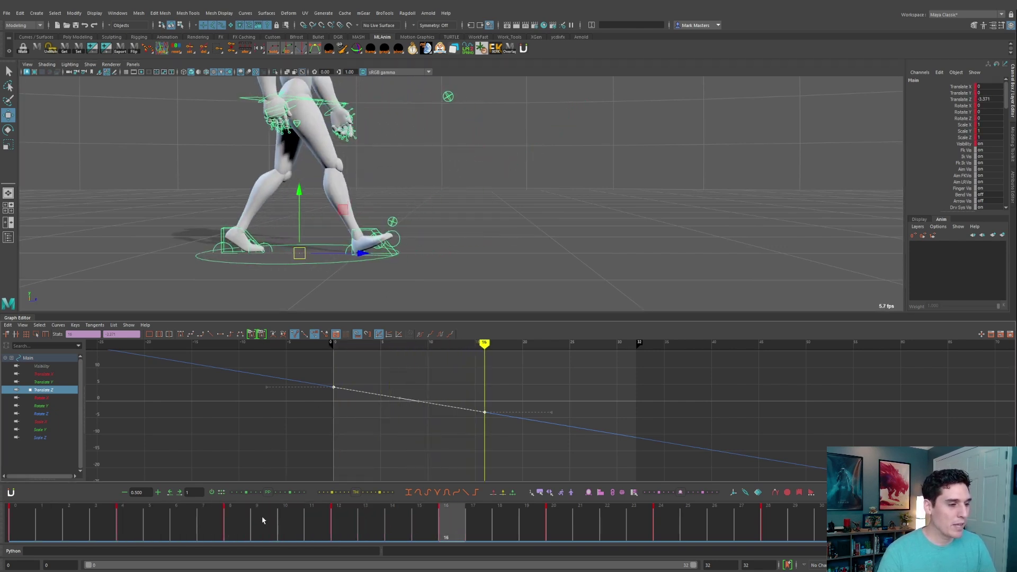
key(alt+comma)
key(alt+comma)
key(alt+comma)
key(alt+comma)
key(alt+comma)
drag(278, 527, 15, 517)
alt+middle_drag(378, 237, 370, 266)
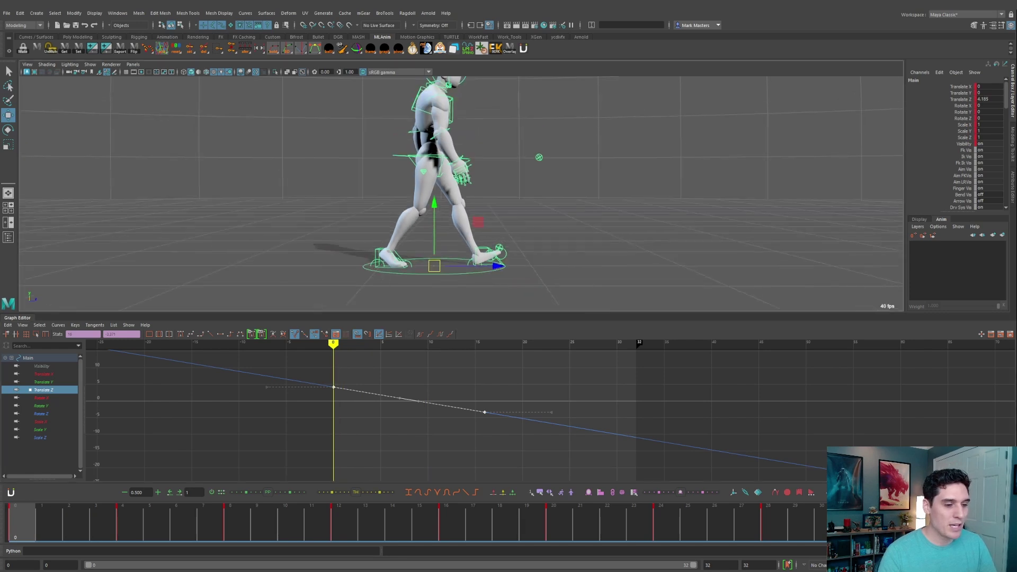
key(alt+v)
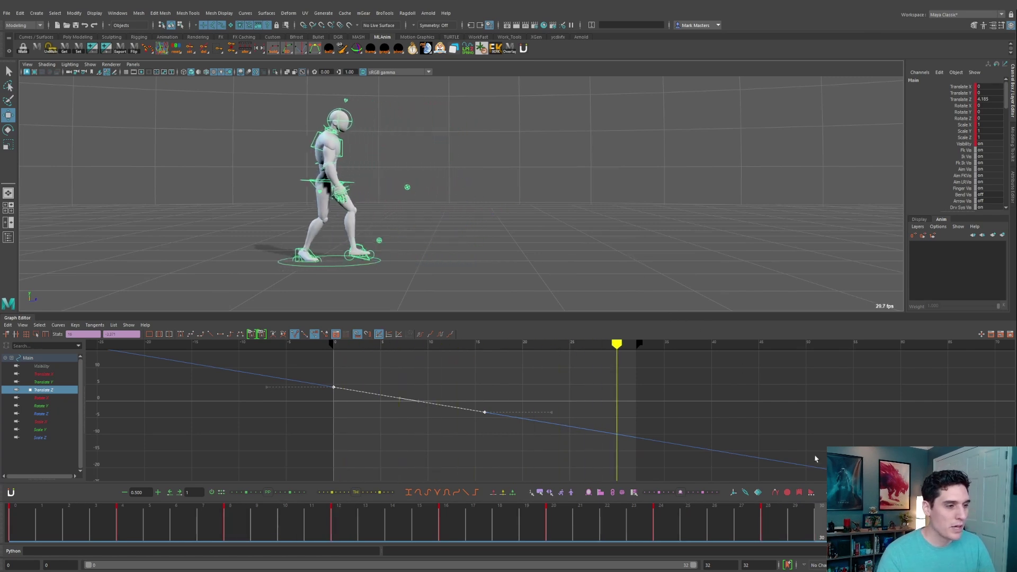
key(alt+v)
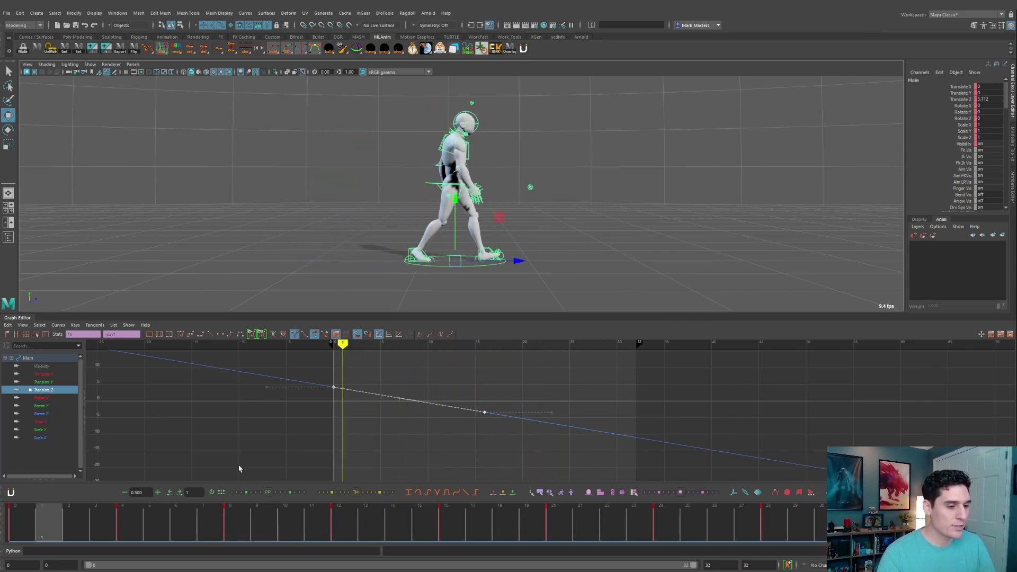
click(20, 526)
- Invert the selected Translate Z keys on Main by scaling their values by -1 around a pivot of 0
alt+middle_drag(424, 421, 429, 426)
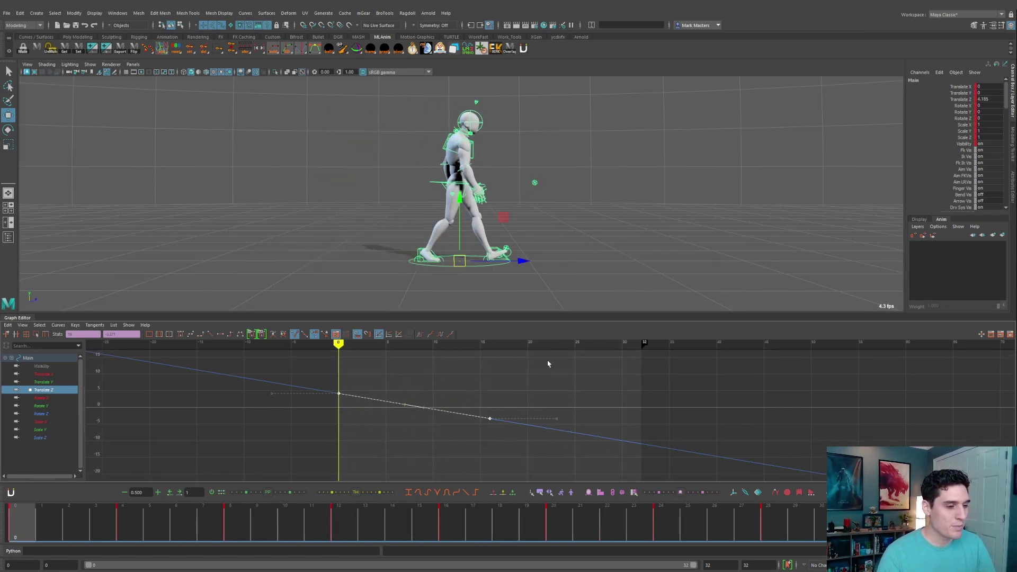
alt+middle_drag(436, 392, 442, 400)
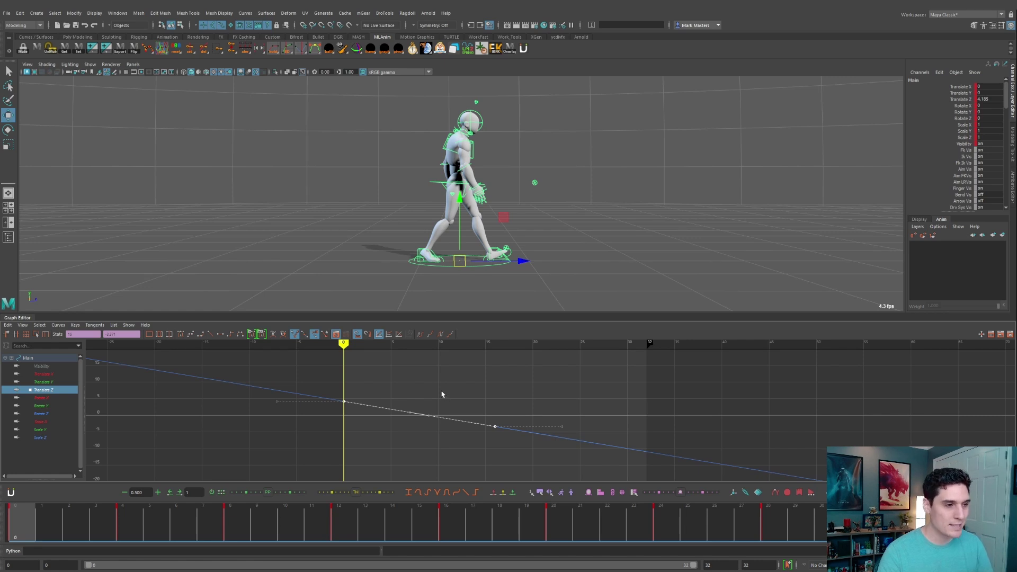
click(8, 325)
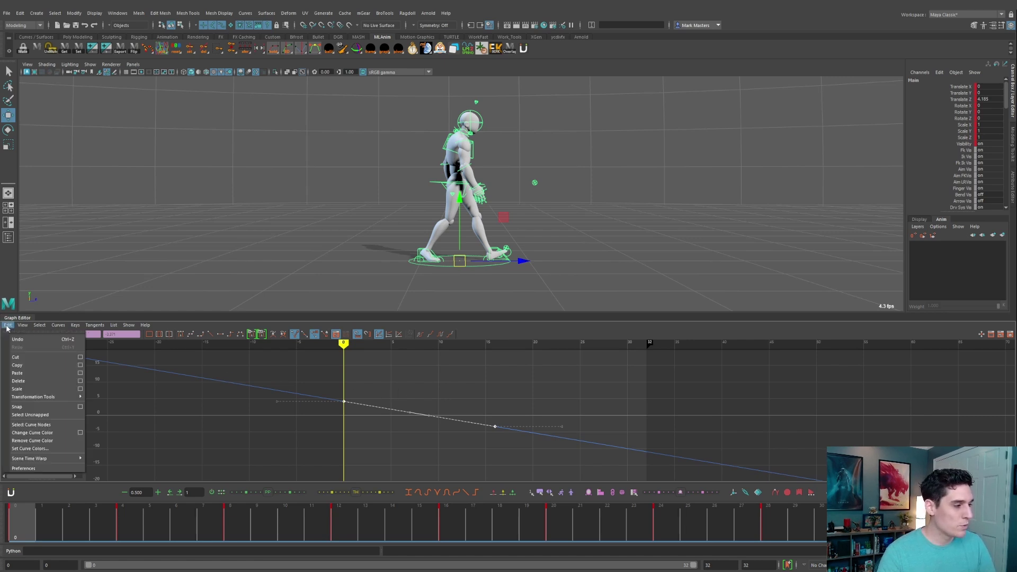
click(81, 391)
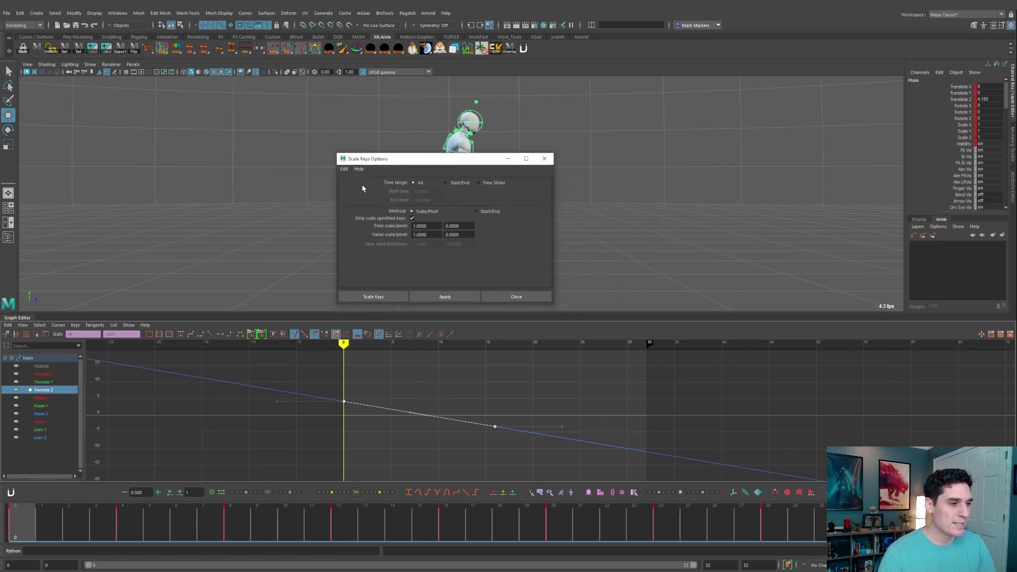
drag(437, 154, 676, 136)
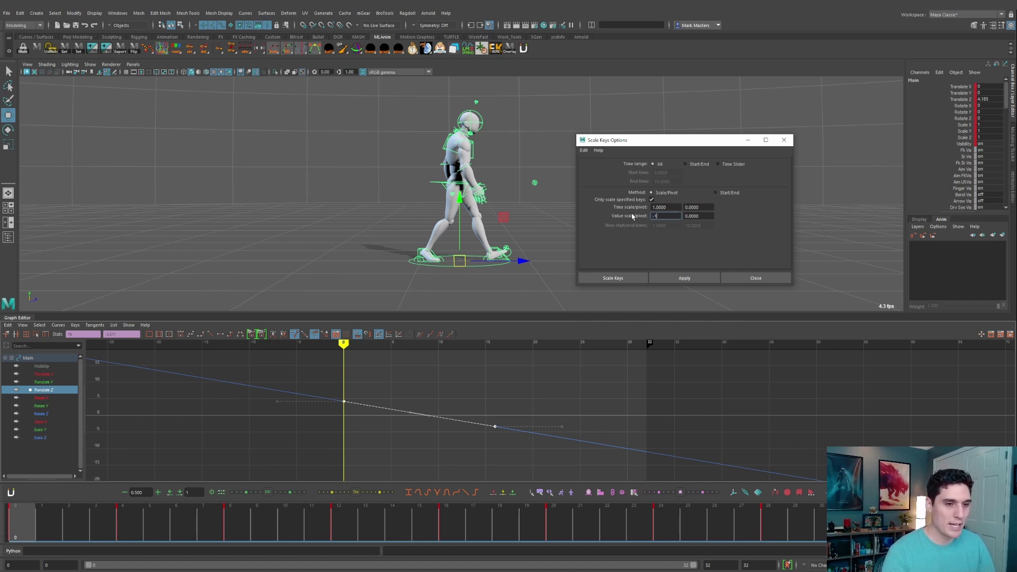
click(629, 280)
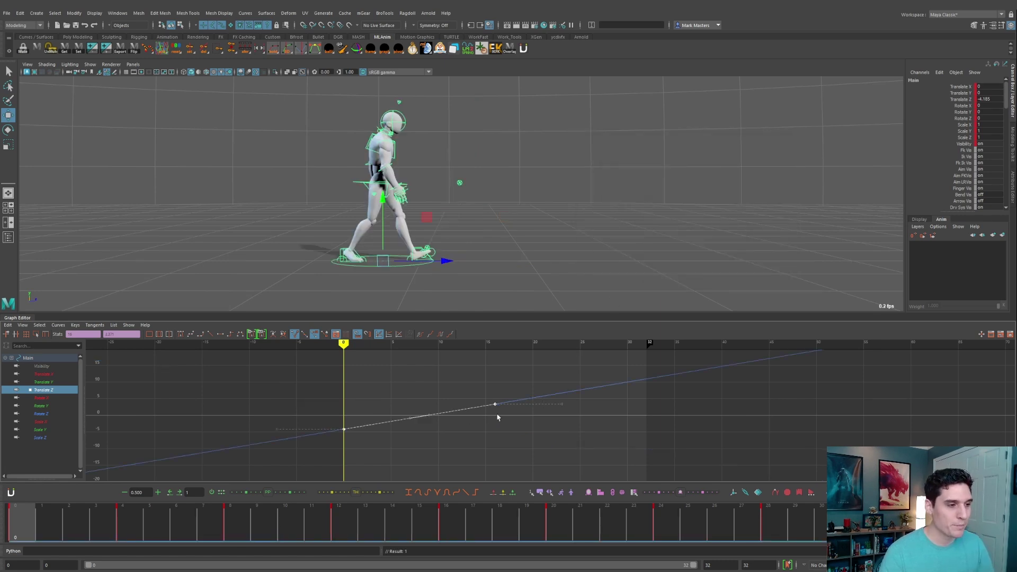
- Scrub the first frames up to frame 4 from a closer side view to check the planted foot for sliding
alt+drag(416, 253, 420, 251)
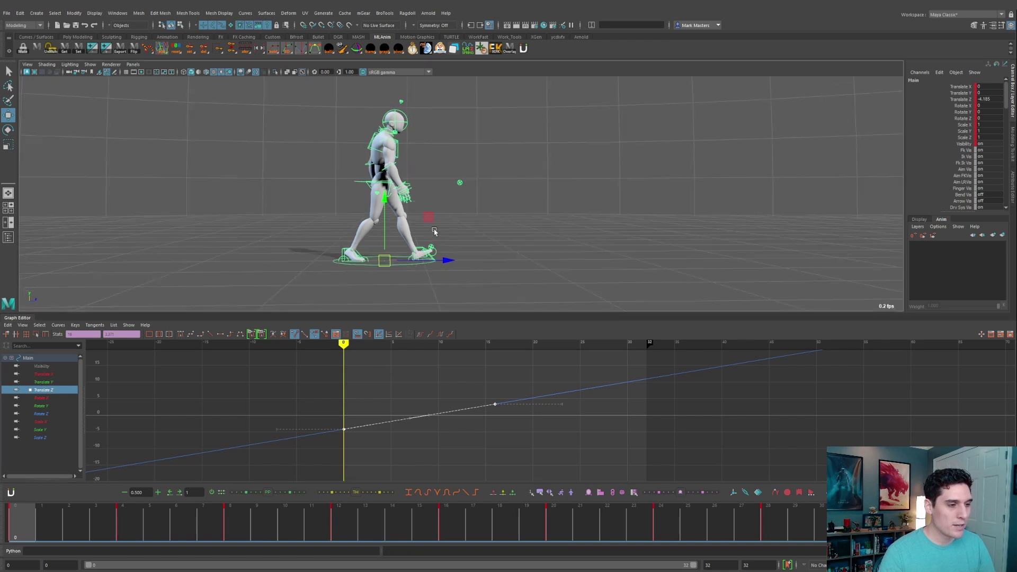
alt+right_drag(420, 251, 430, 232)
alt+middle_drag(430, 232, 438, 199)
scroll(421, 260, up, 1)
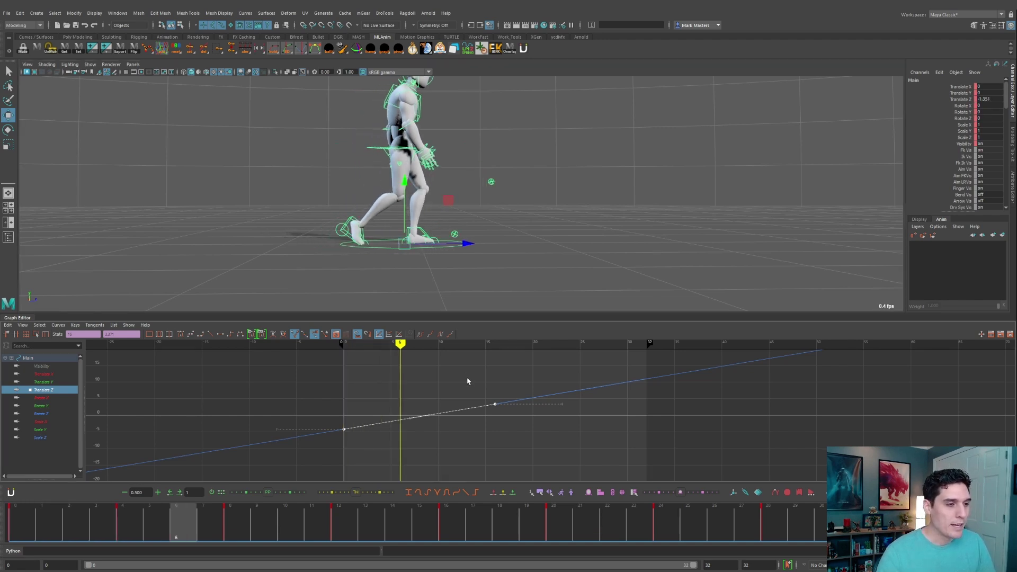
drag(189, 511, 16, 517)
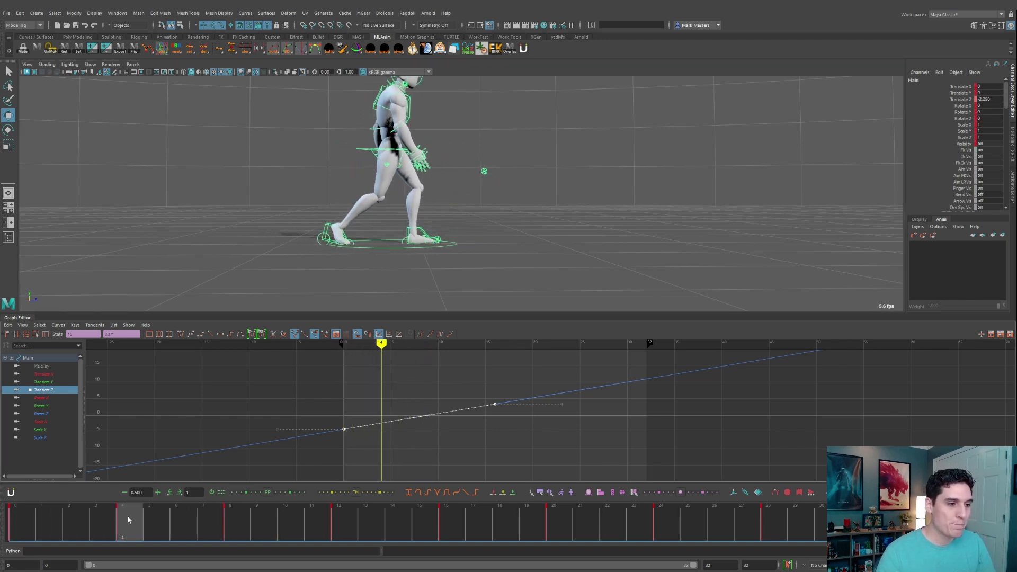
click(48, 517)
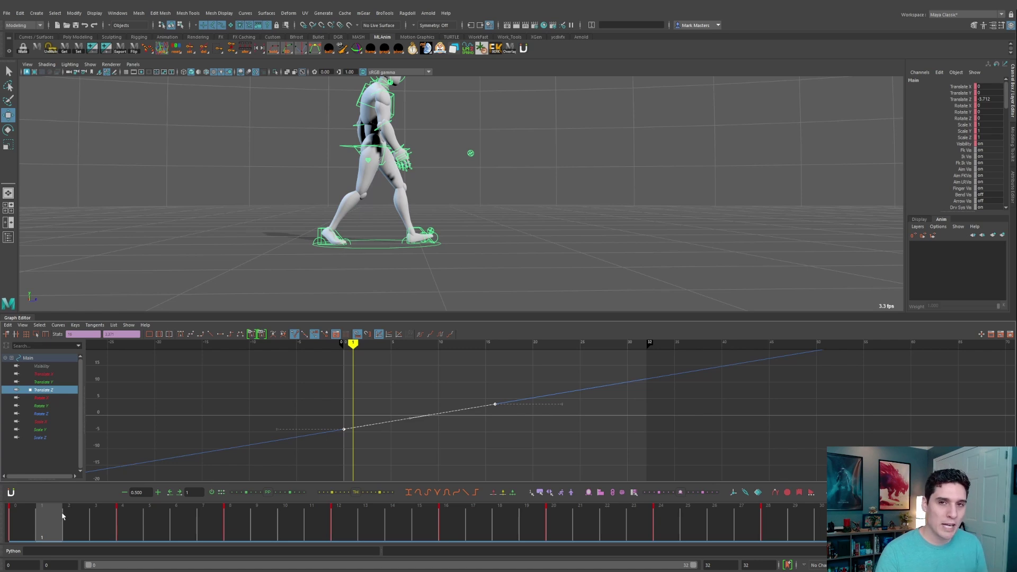
click(63, 516)
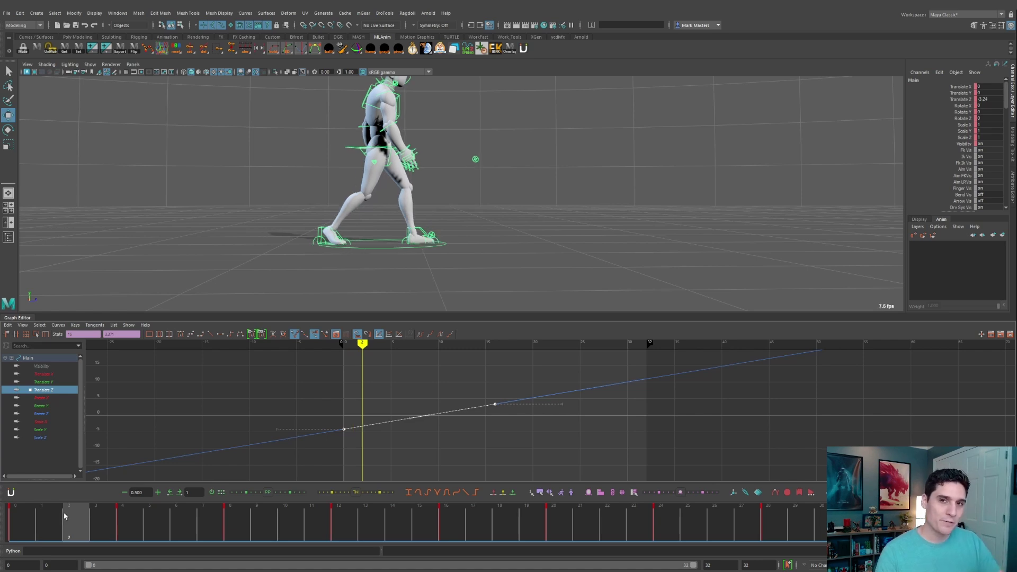
mouse_move(64, 515)
mouse_down()
mouse_move(390, 515)
mouse_move(2, 511)
mouse_move(155, 510)
mouse_move(104, 509)
mouse_move(138, 504)
mouse_up()
scroll(443, 254, up, 10)
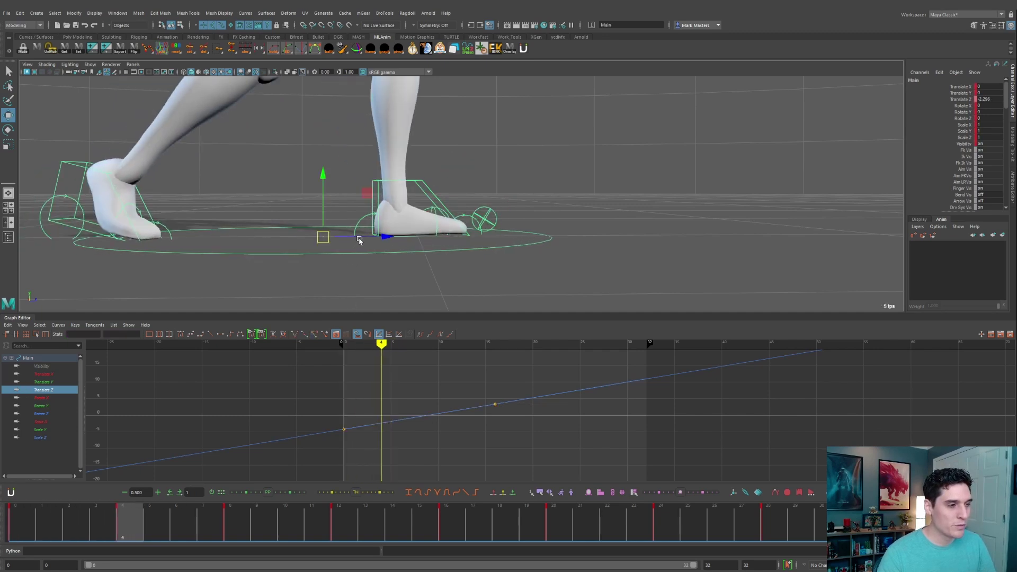
- Scrub from frame 4 to frame 10 to check the planted foot, including from an angled view of the lower body
click(359, 241)
mouse_move(106, 530)
mouse_down()
mouse_move(69, 527)
mouse_move(400, 511)
mouse_move(68, 497)
mouse_move(500, 514)
mouse_move(49, 516)
mouse_move(324, 518)
mouse_move(87, 513)
mouse_move(269, 520)
mouse_move(91, 524)
mouse_move(289, 528)
mouse_move(44, 518)
mouse_move(289, 508)
mouse_move(123, 518)
mouse_up()
scroll(260, 466, down, 7)
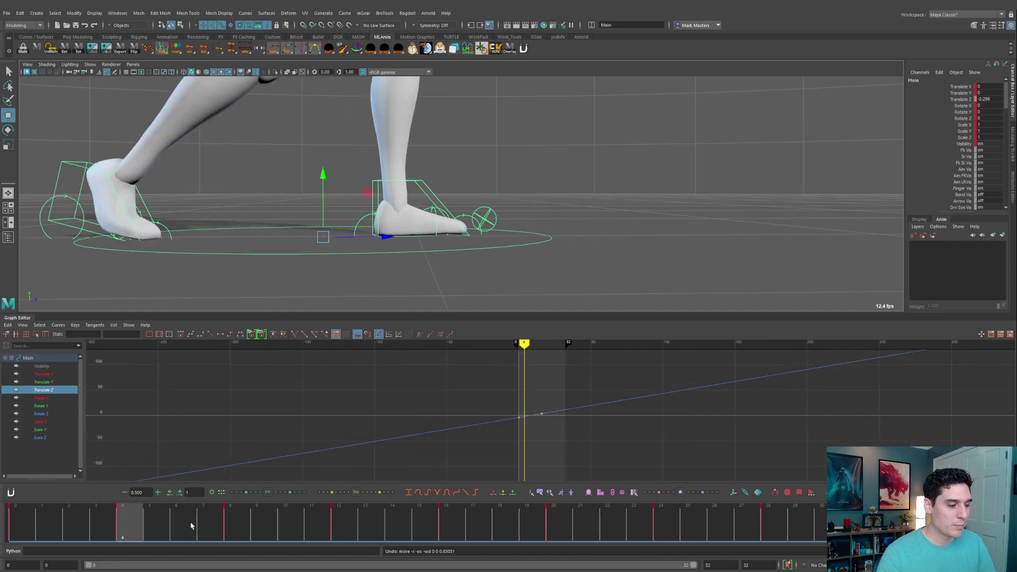
drag(203, 521, 290, 516)
alt+drag(577, 238, 518, 259)
scroll(518, 259, down, 5)
alt+middle_drag(518, 259, 507, 300)
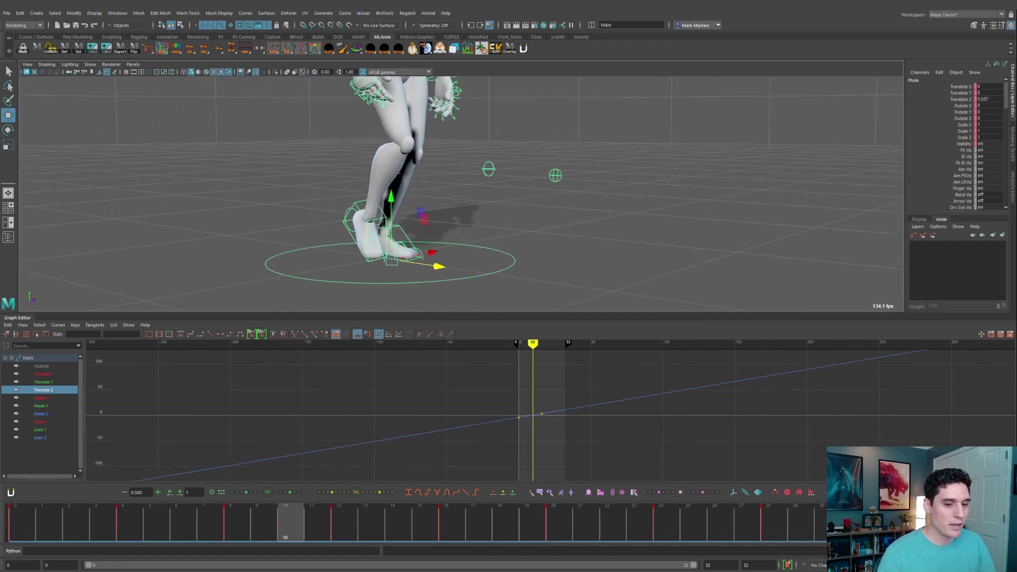
- Play the forward-moving walk and examine the whole character's travel from front and angled views
key(alt+v)
scroll(642, 245, down, 4)
alt+drag(597, 236, 586, 254)
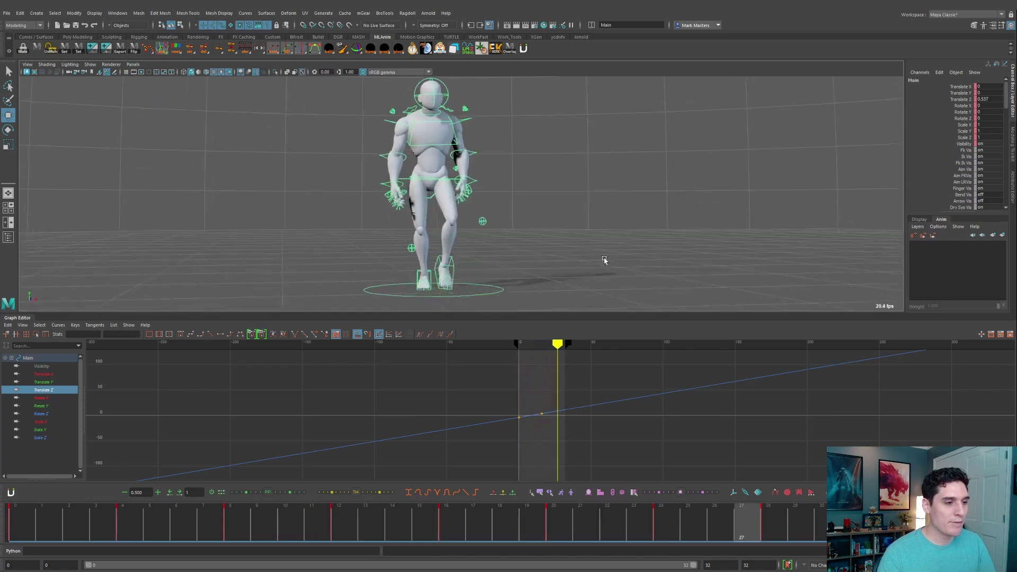
scroll(604, 259, down, 1)
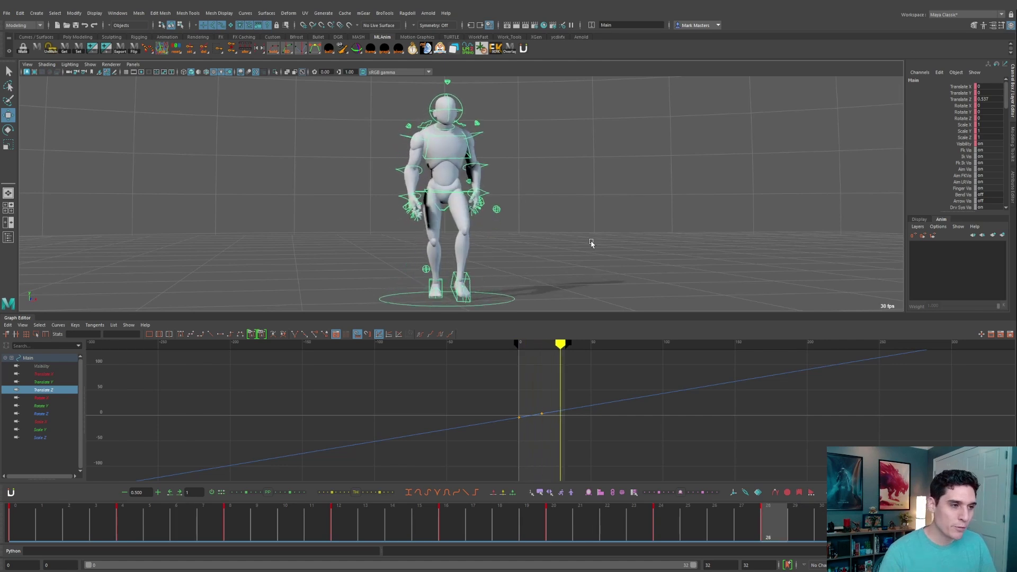
mouse_move(595, 245)
alt+mouse_down()
mouse_move(674, 247)
mouse_move(709, 217)
mouse_move(565, 213)
mouse_move(588, 230)
alt+mouse_up()
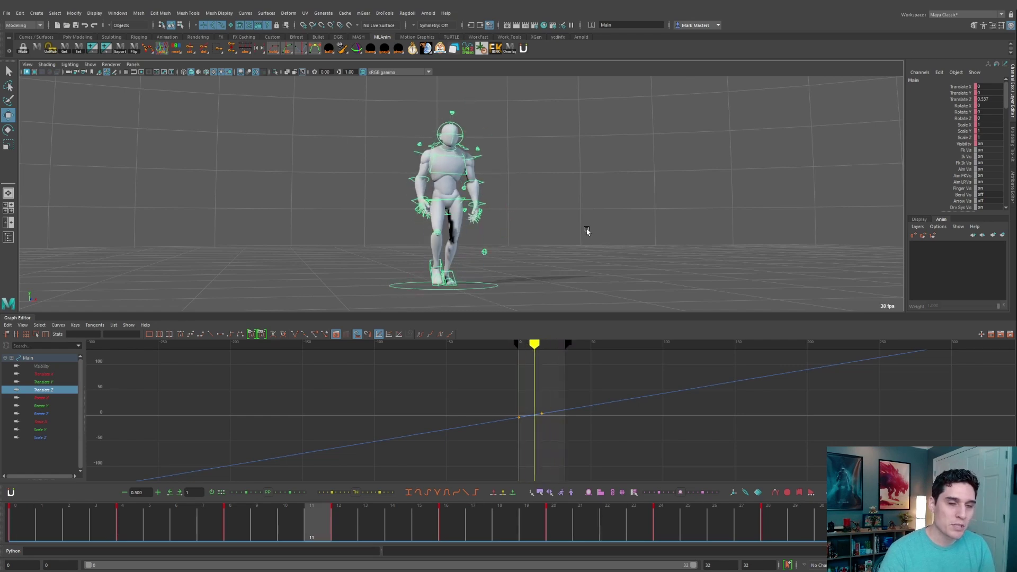
alt+drag(582, 231, 675, 232)
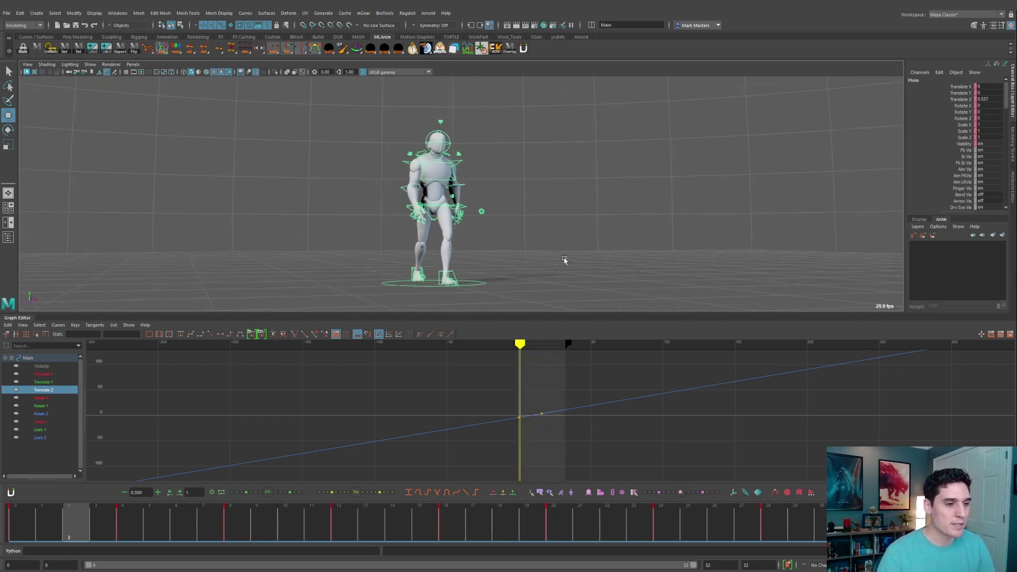
key(alt+v)
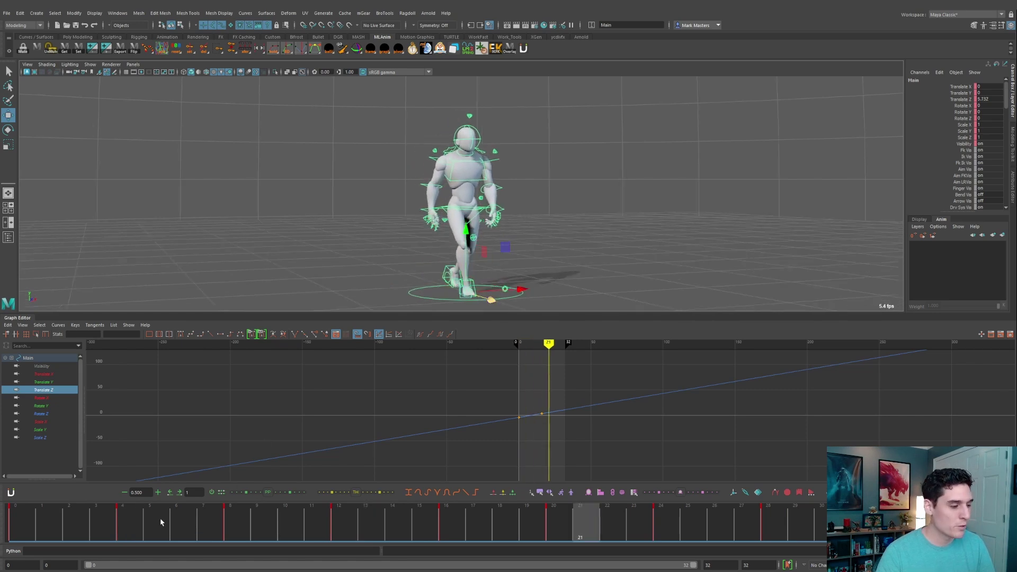
- Return to frame 0, mute the Main control's Translate Z channel, and play the walk in place
drag(162, 523, 21, 523)
alt+drag(365, 274, 487, 265)
alt+middle_drag(488, 265, 498, 224)
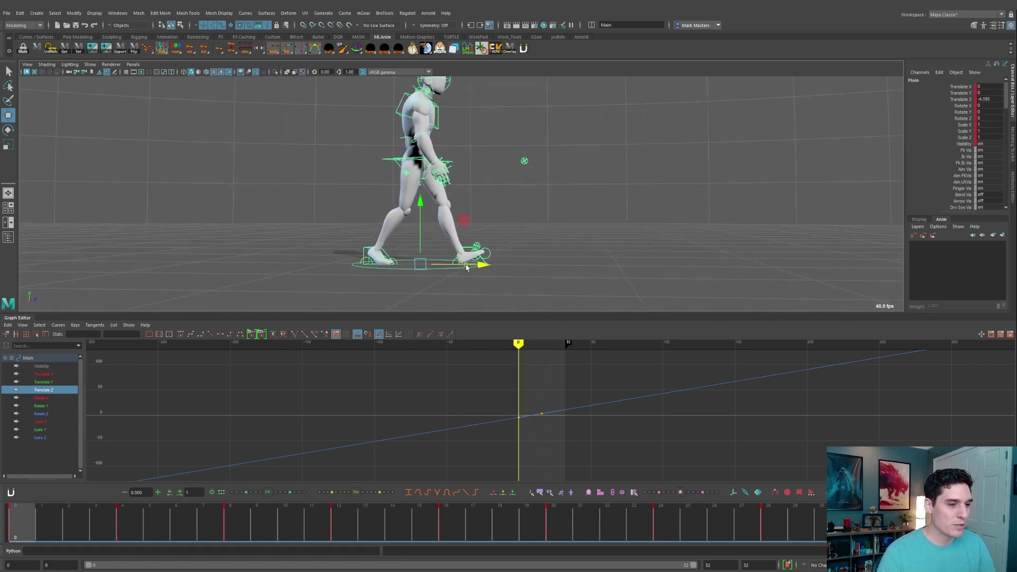
alt+drag(466, 267, 535, 238)
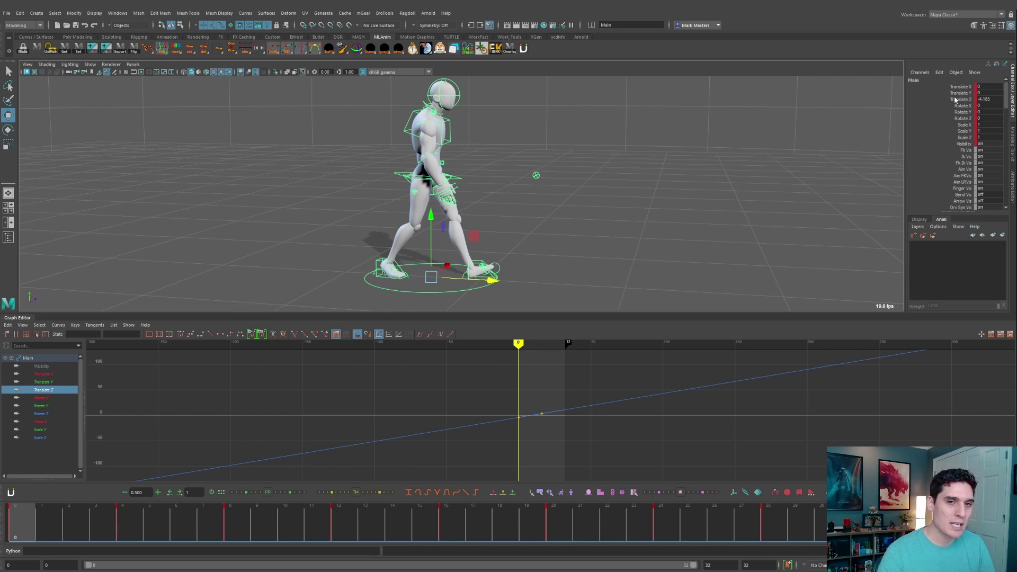
right_click(963, 99)
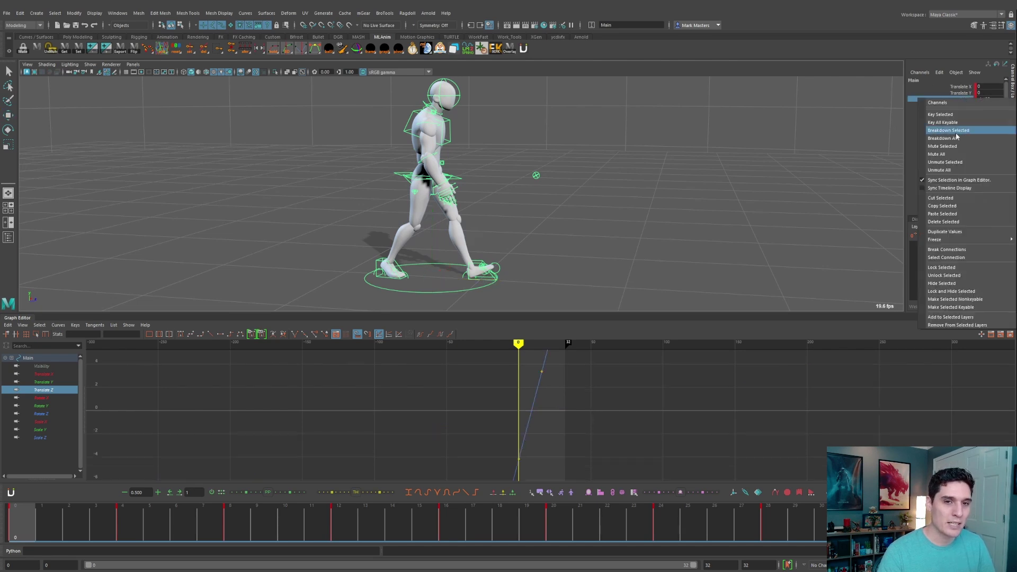
click(941, 147)
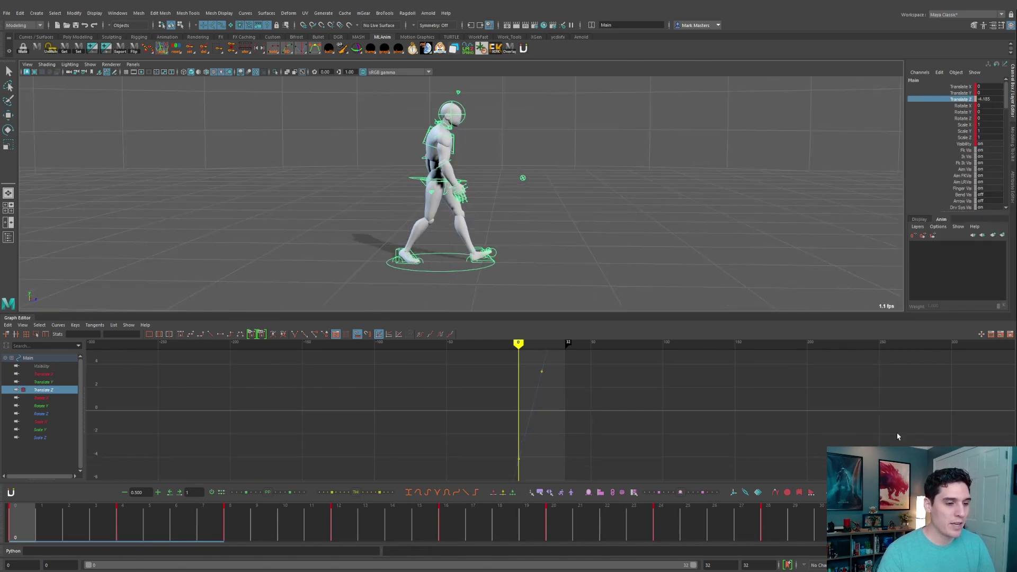
key(alt+v)
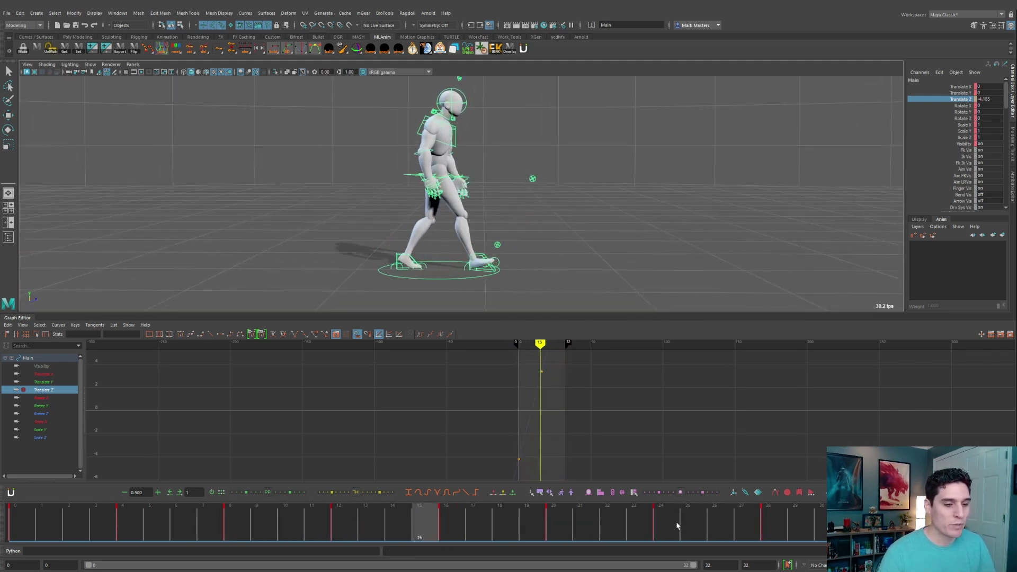
- Unmute the Main control's Translate Z channel
right_click(939, 101)
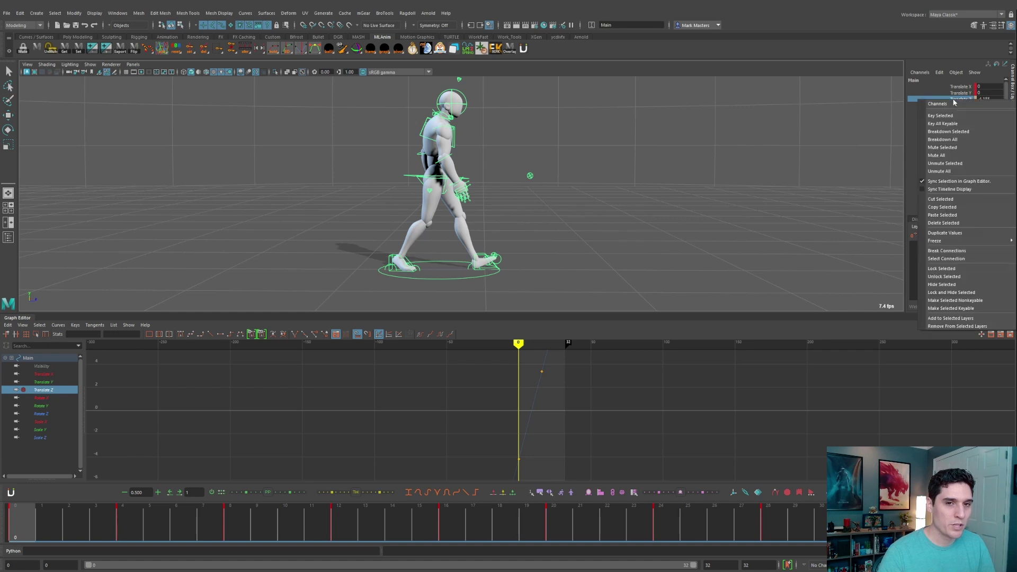
click(967, 166)
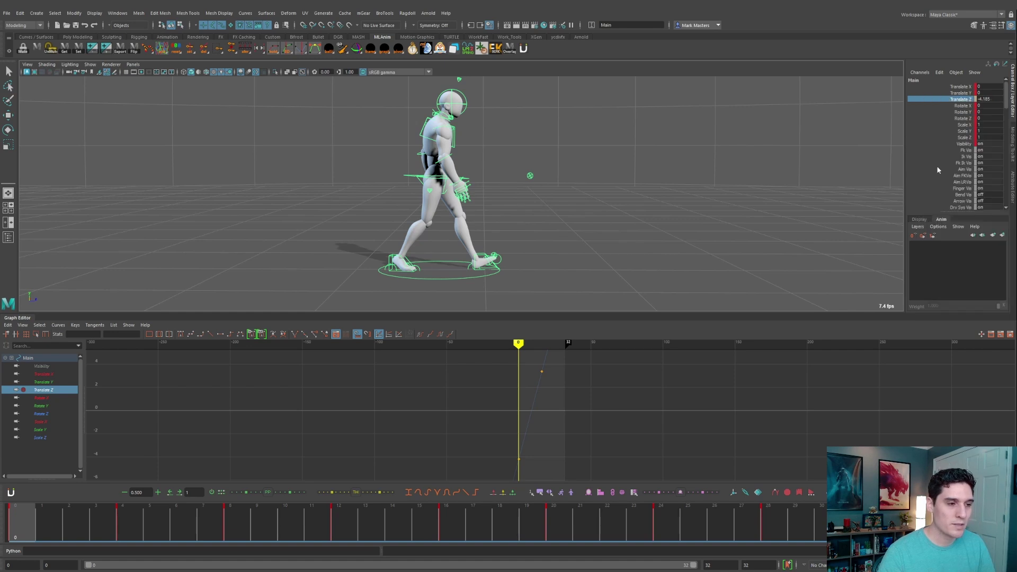